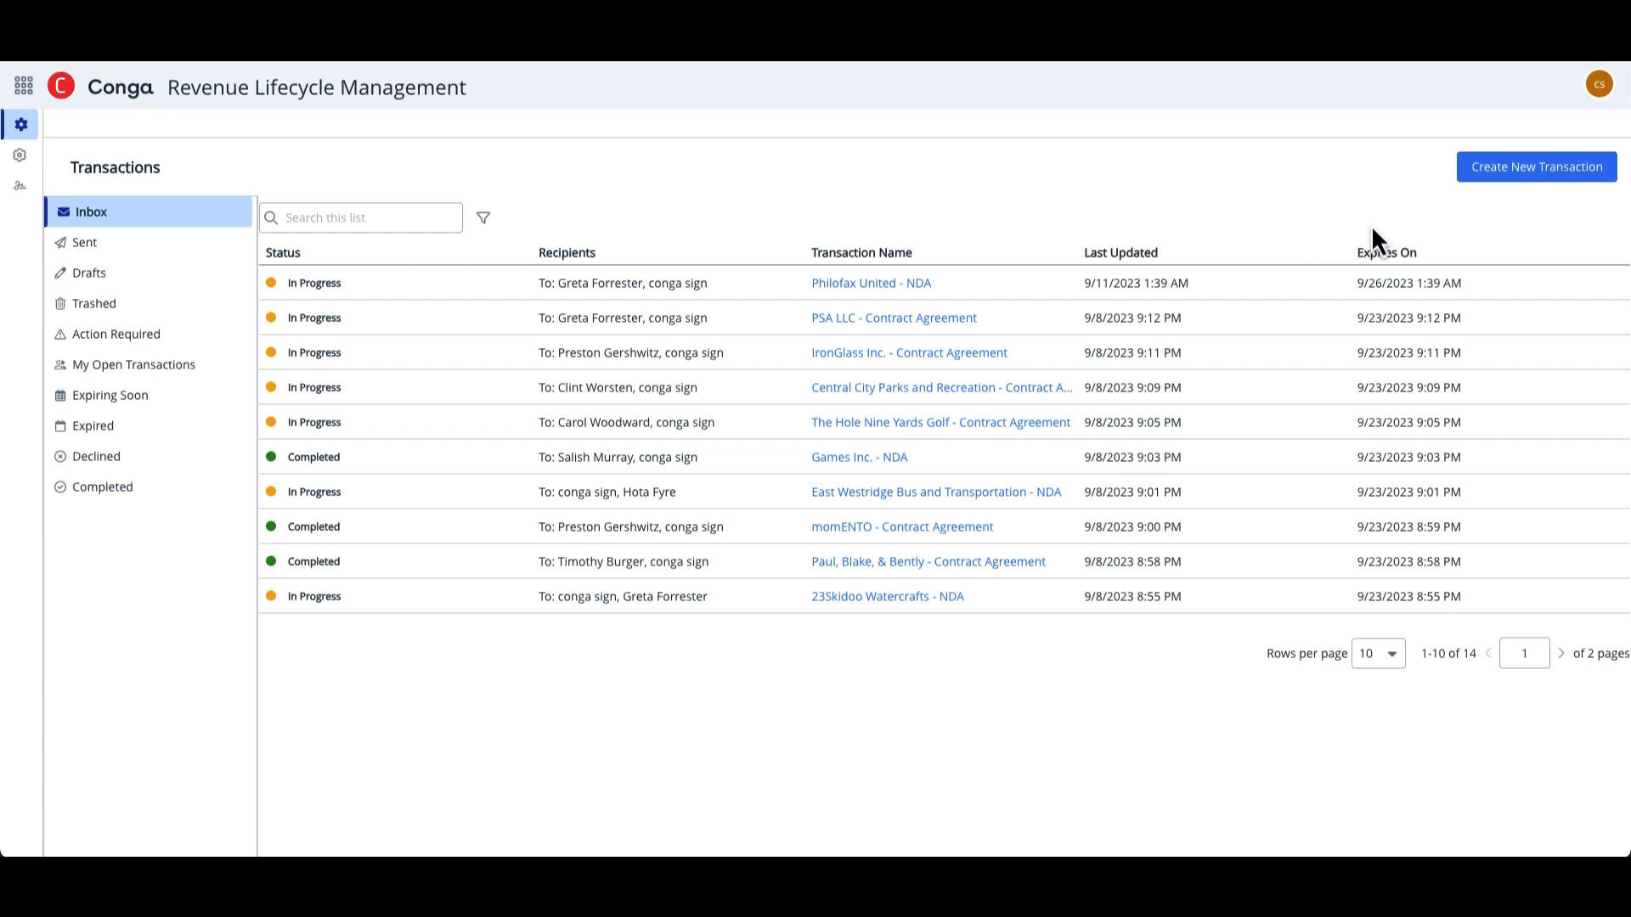
- Create a new transaction named "ROGBON - NDA" without choosing a template
left_click(1548, 164)
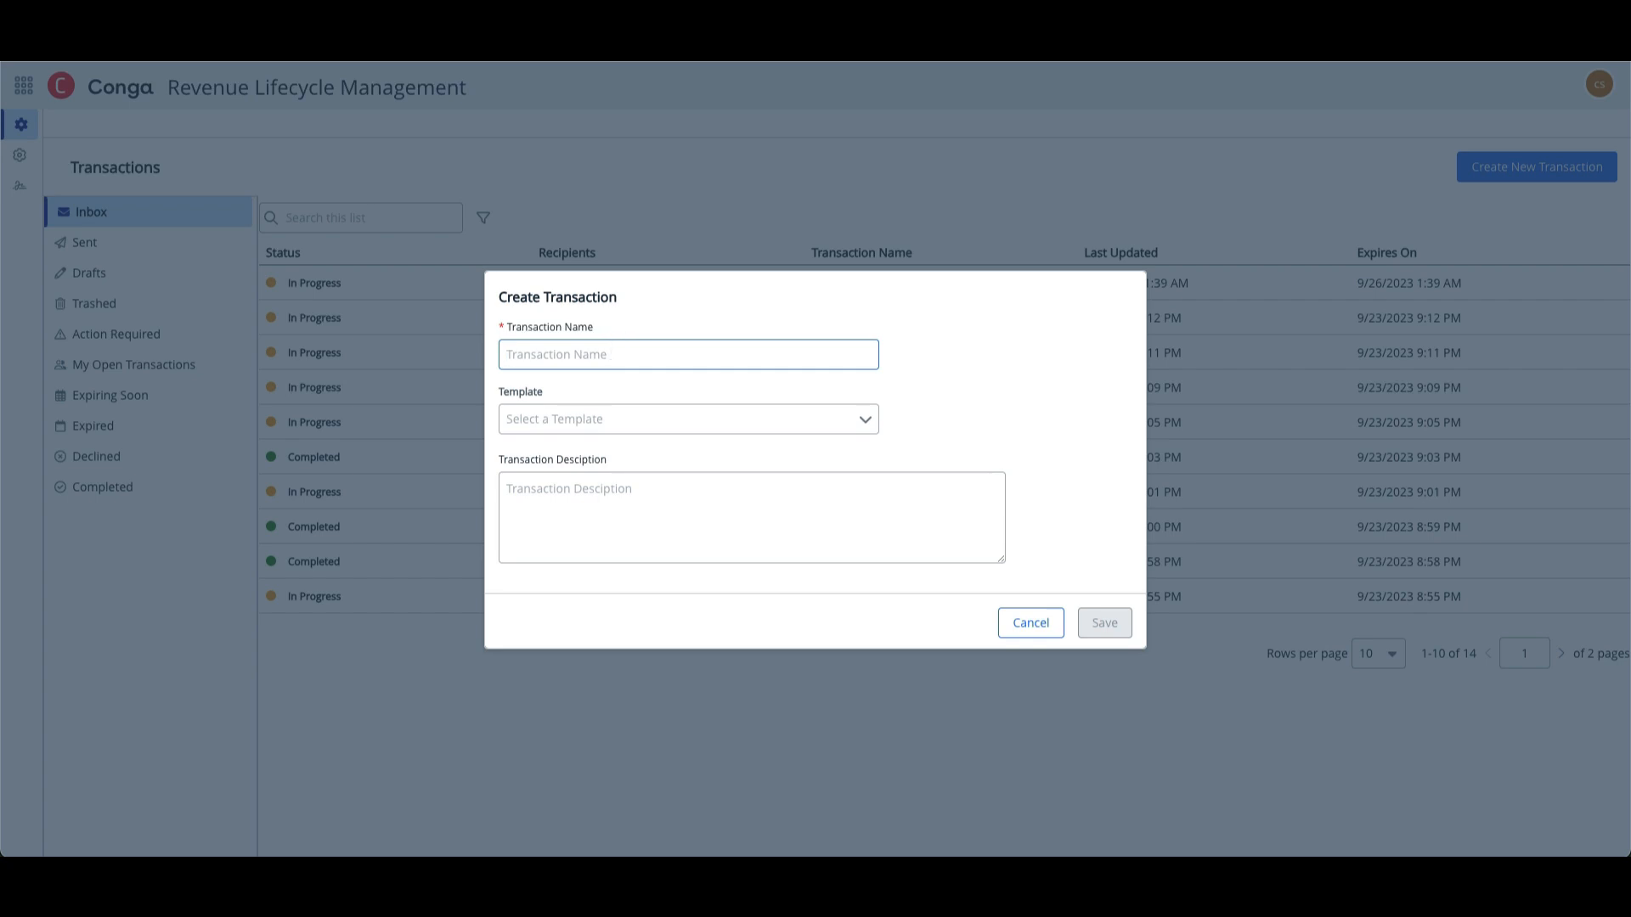
type("ROGBON - NDA")
left_click(922, 375)
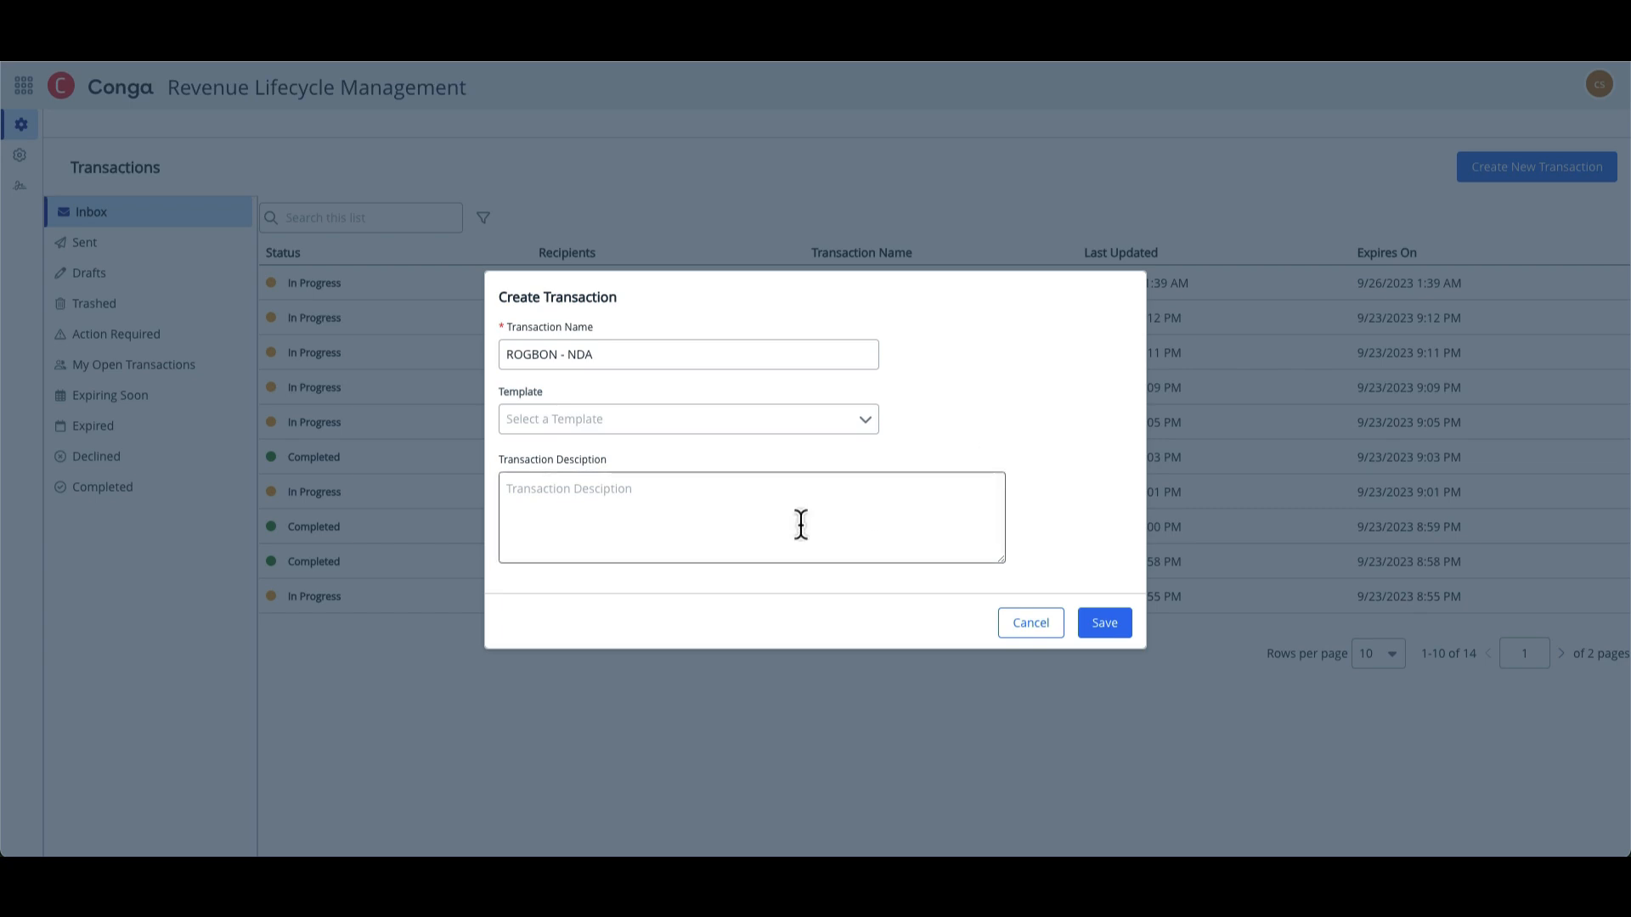
left_click(1103, 623)
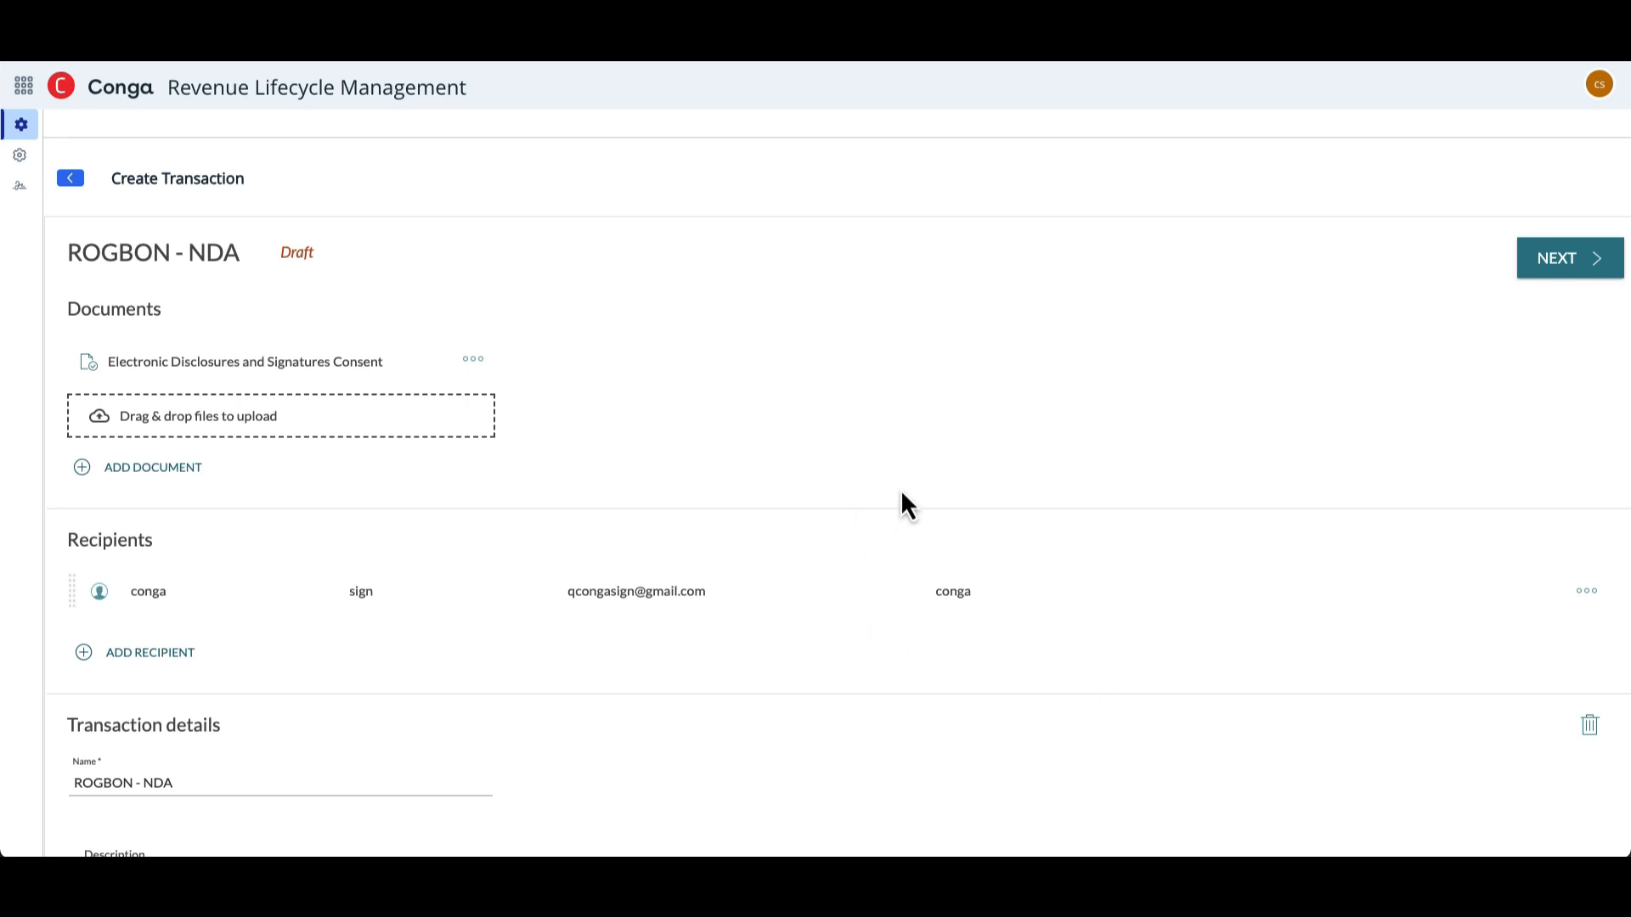
- Upload the document "NDA - Single Signer.docx" to the transaction
scroll(901, 490, "down", 1)
scroll(900, 490, "up", 1)
left_click(175, 468)
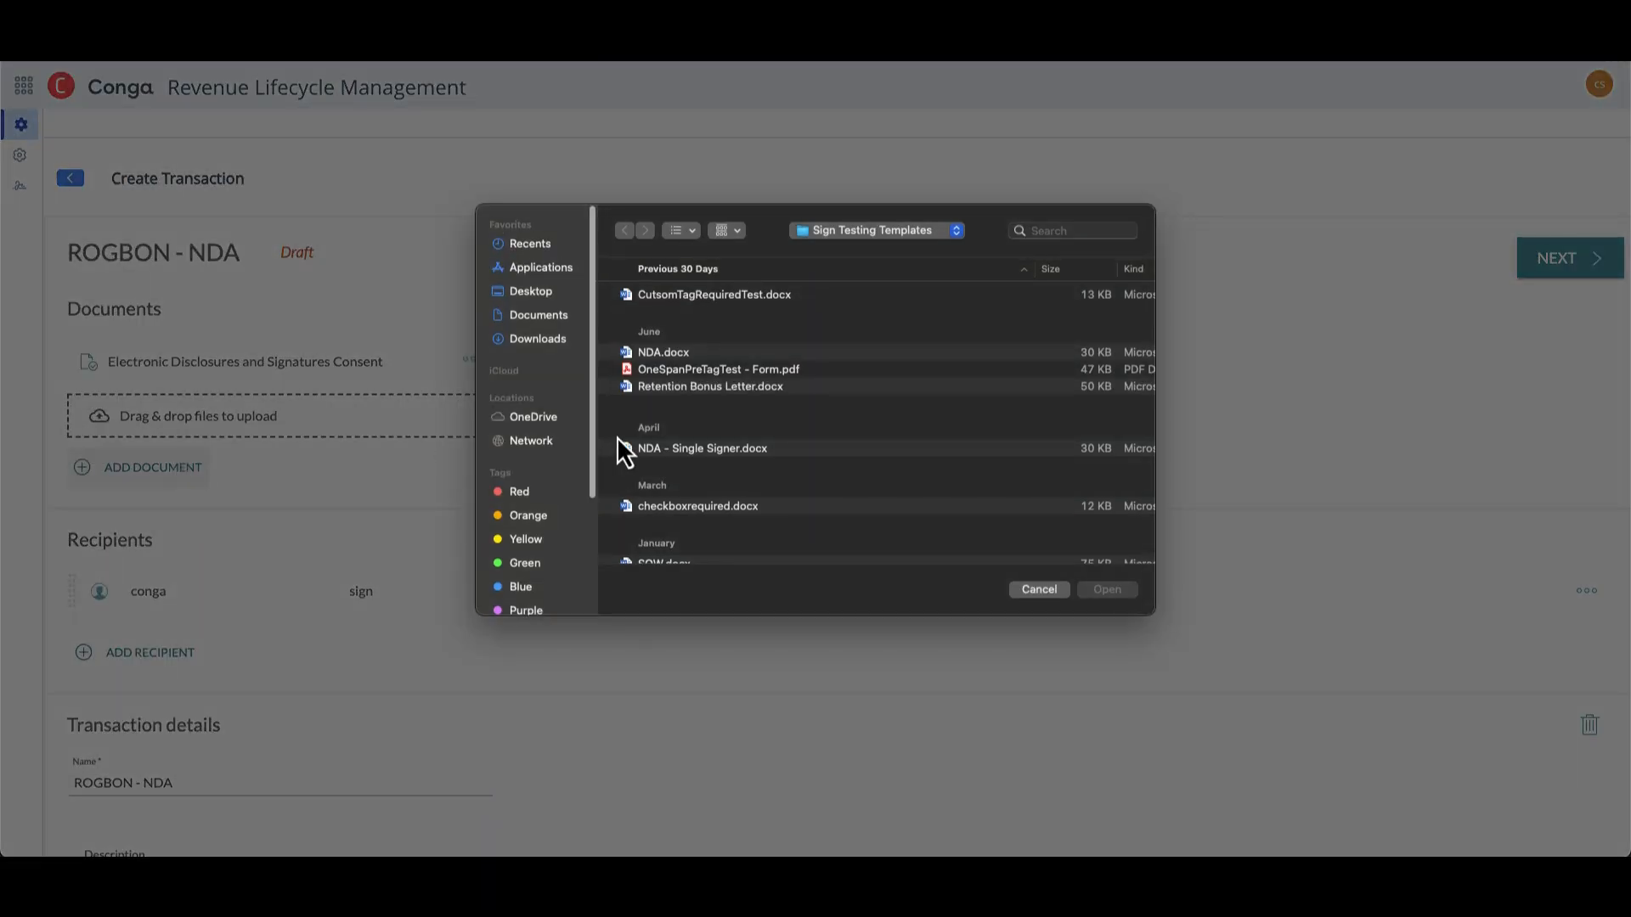
double_click(664, 449)
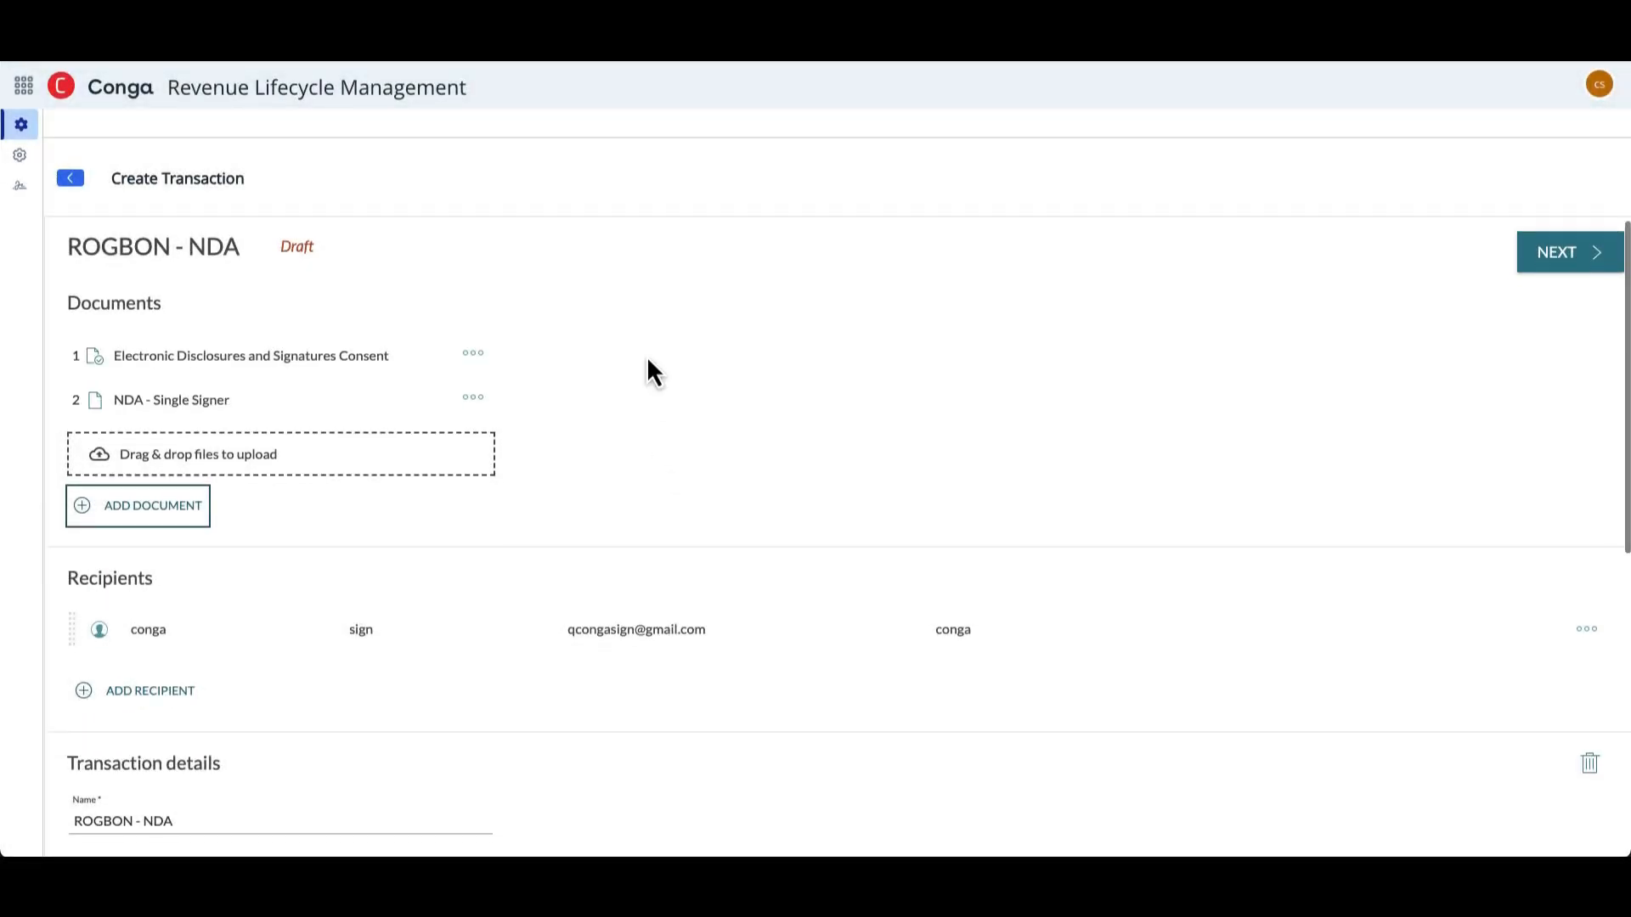
- Replace the sender in the recipients list with a new signer, entering the name, e-mail, title CEO and company ROGBON
scroll(648, 360, "down", 4)
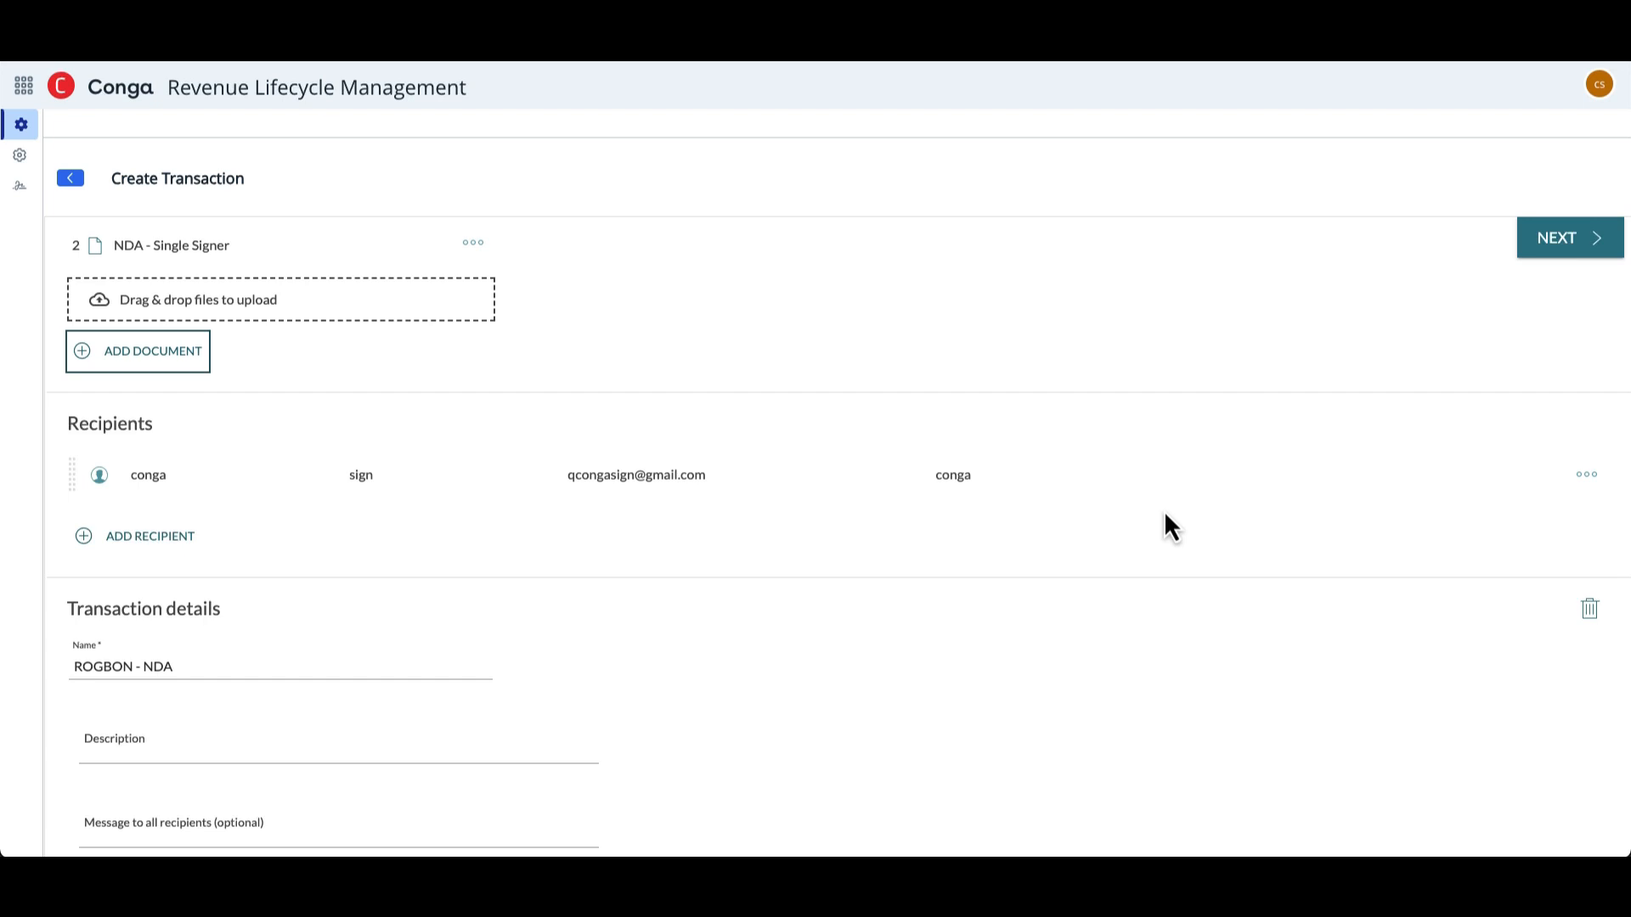
left_click(1583, 477)
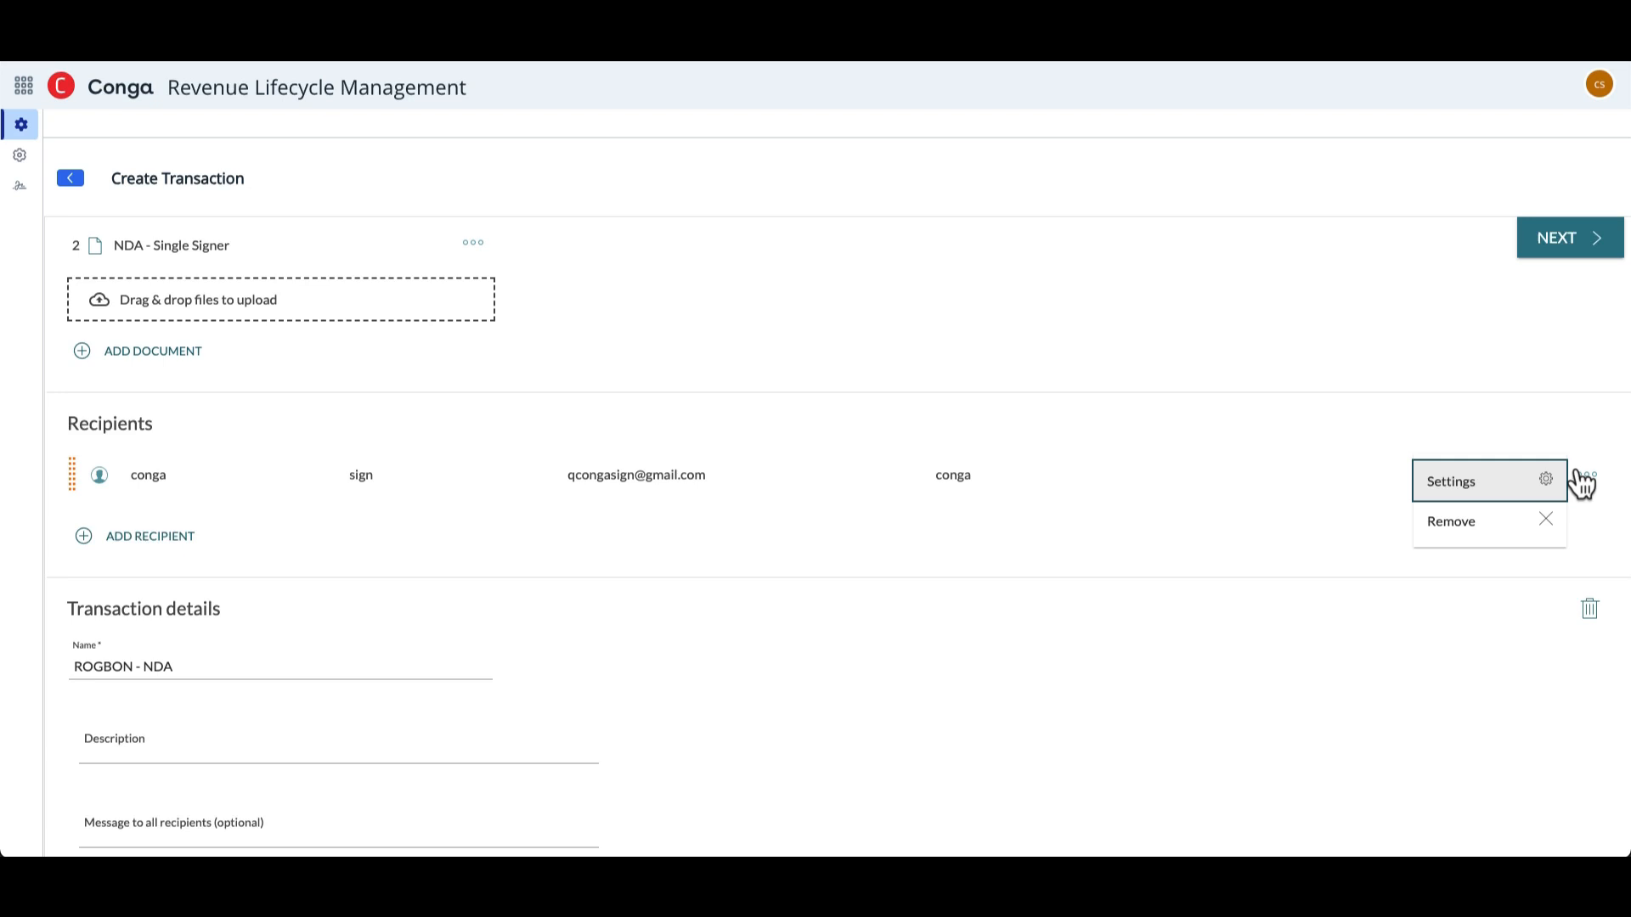
left_click(1511, 528)
left_click(1121, 545)
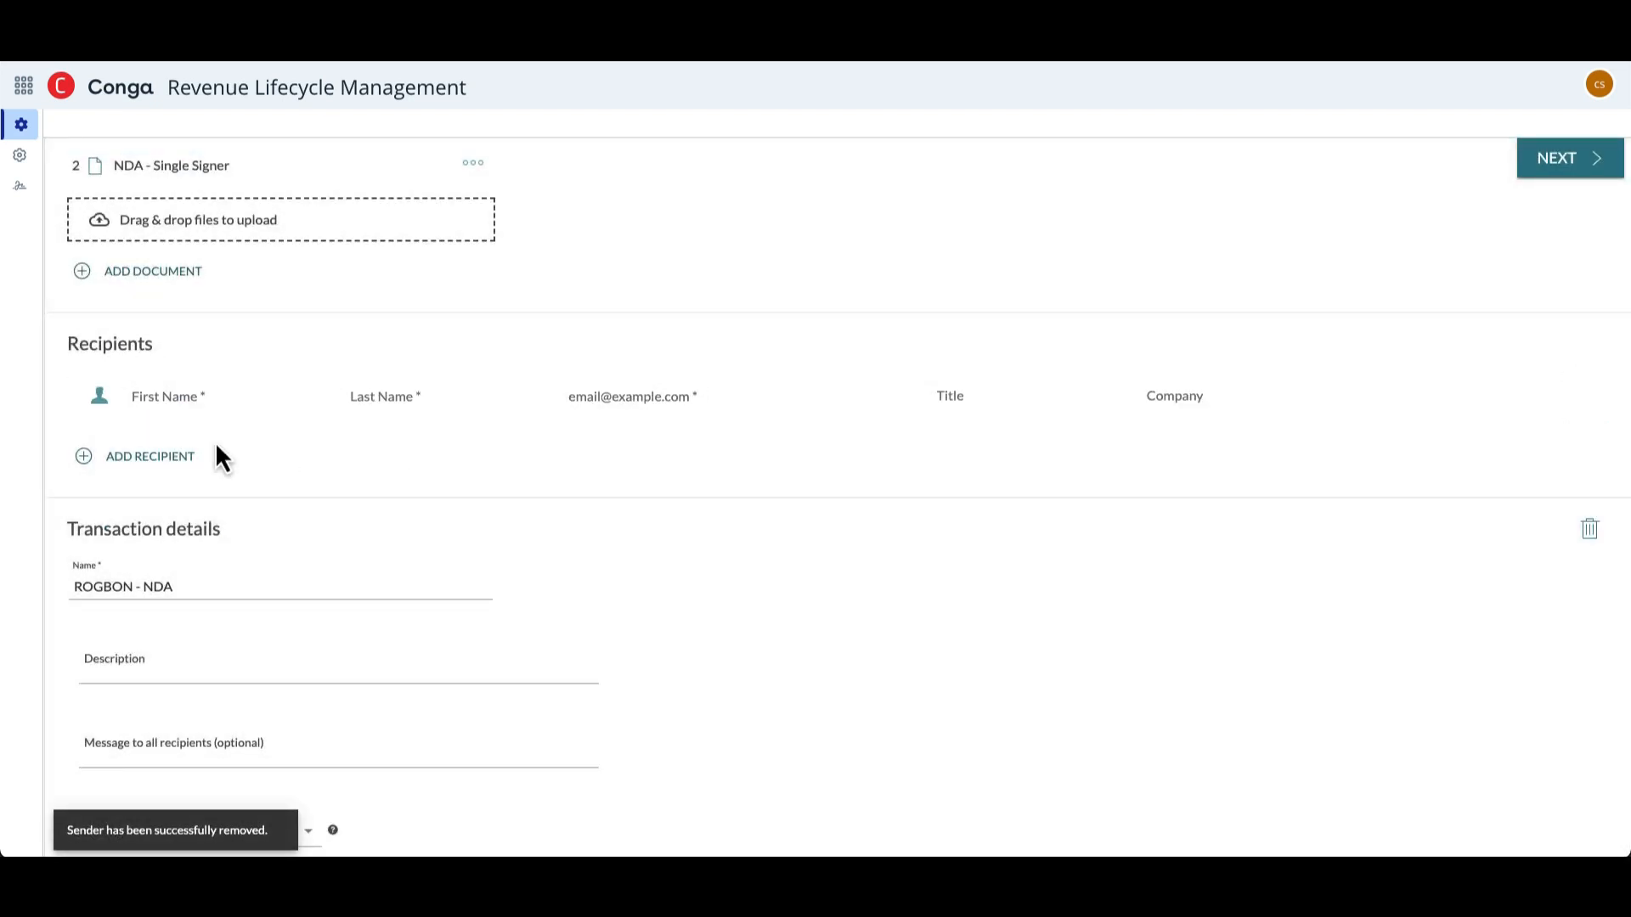
left_click(154, 399)
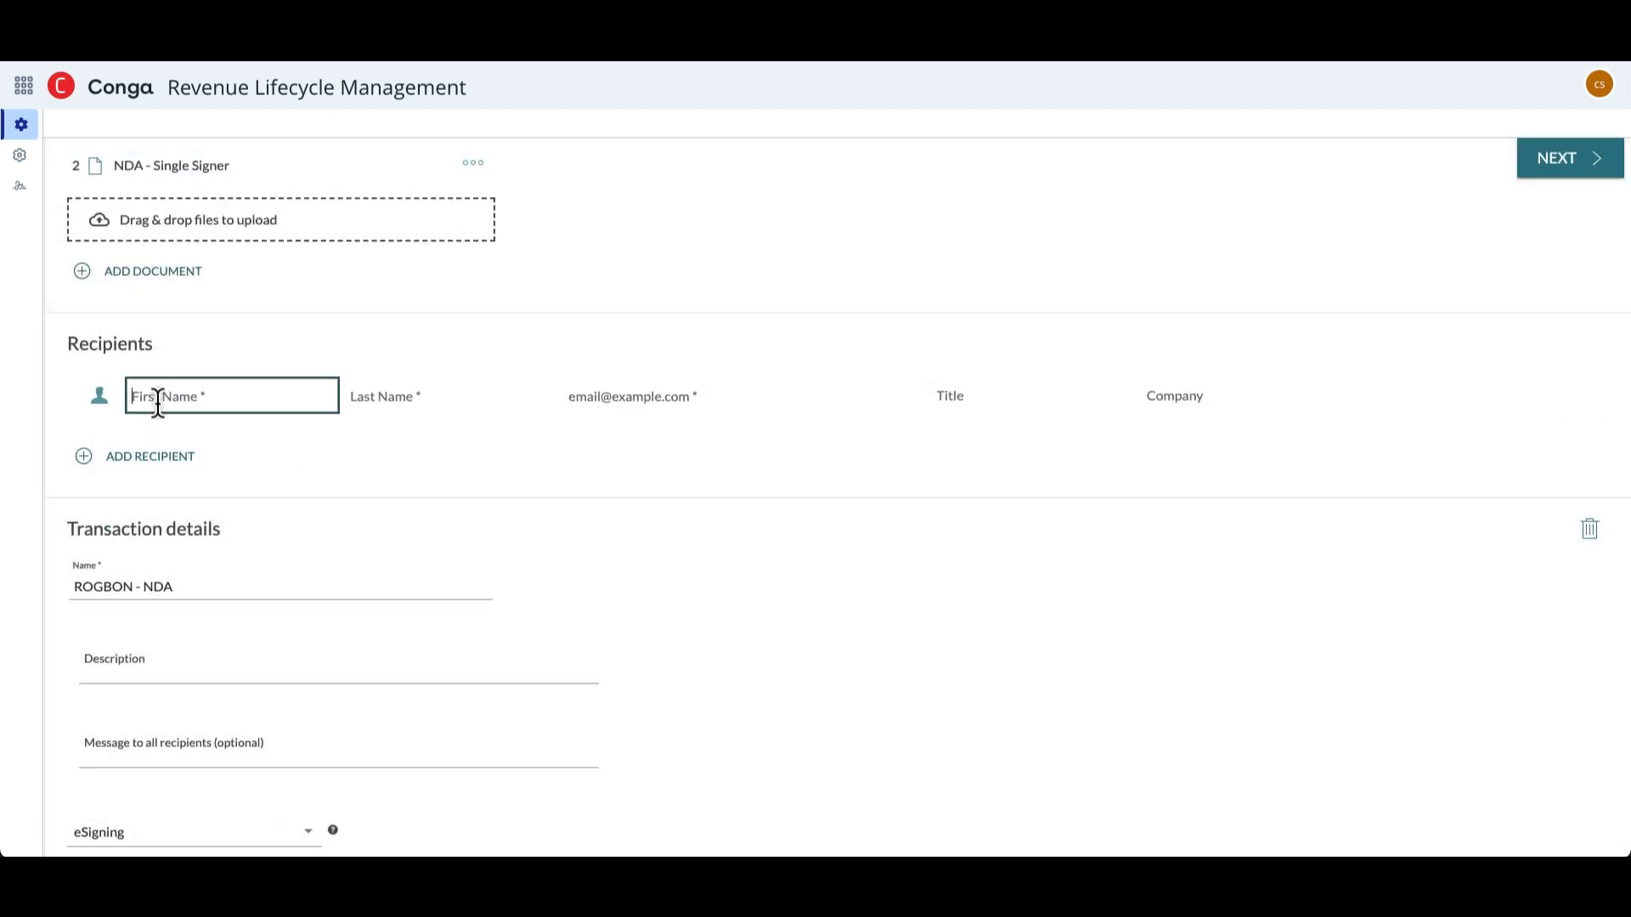
left_click(164, 439)
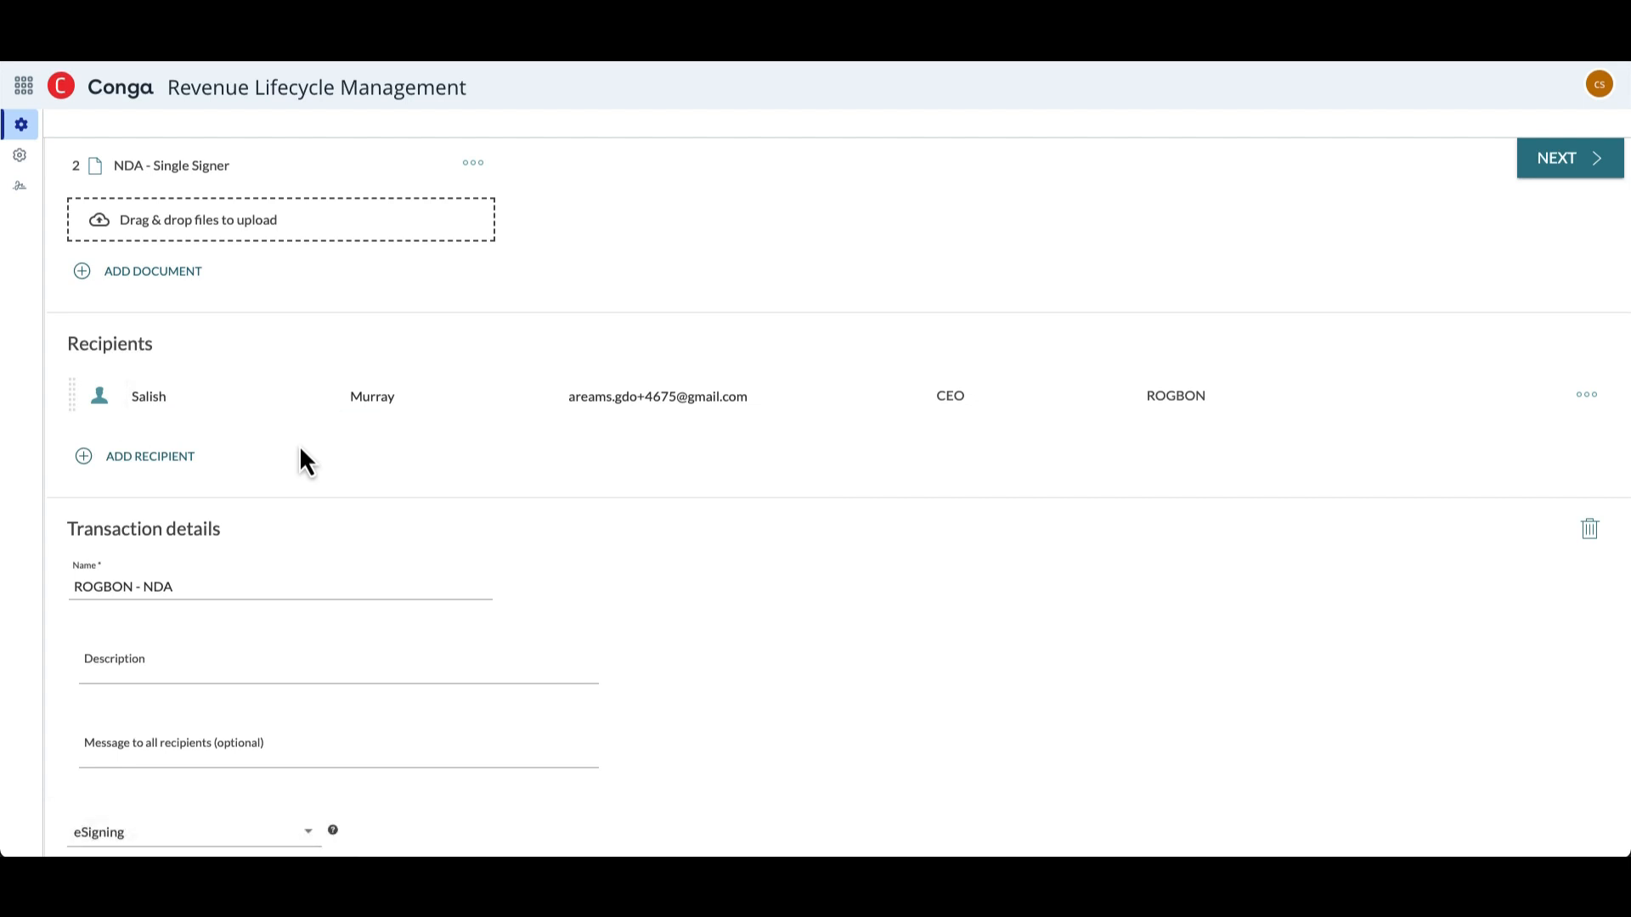
- Review the transaction's details, language, reminder and expiration settings, and proceed to preparing the documents for signing
scroll(300, 450, "down", 5)
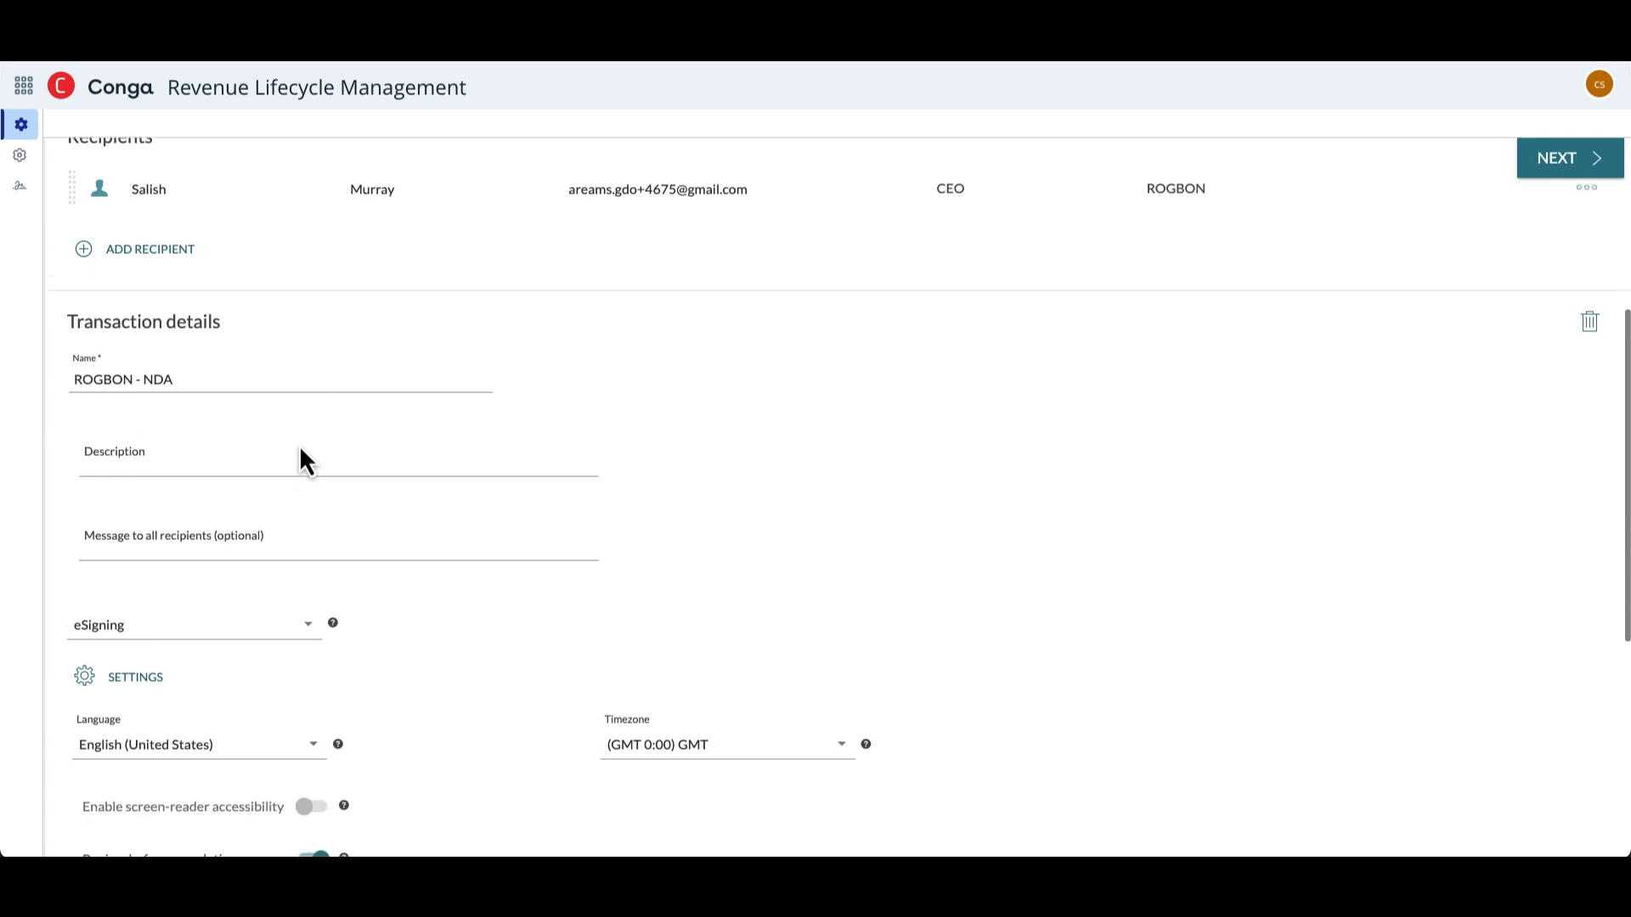
scroll(304, 453, "down", 5)
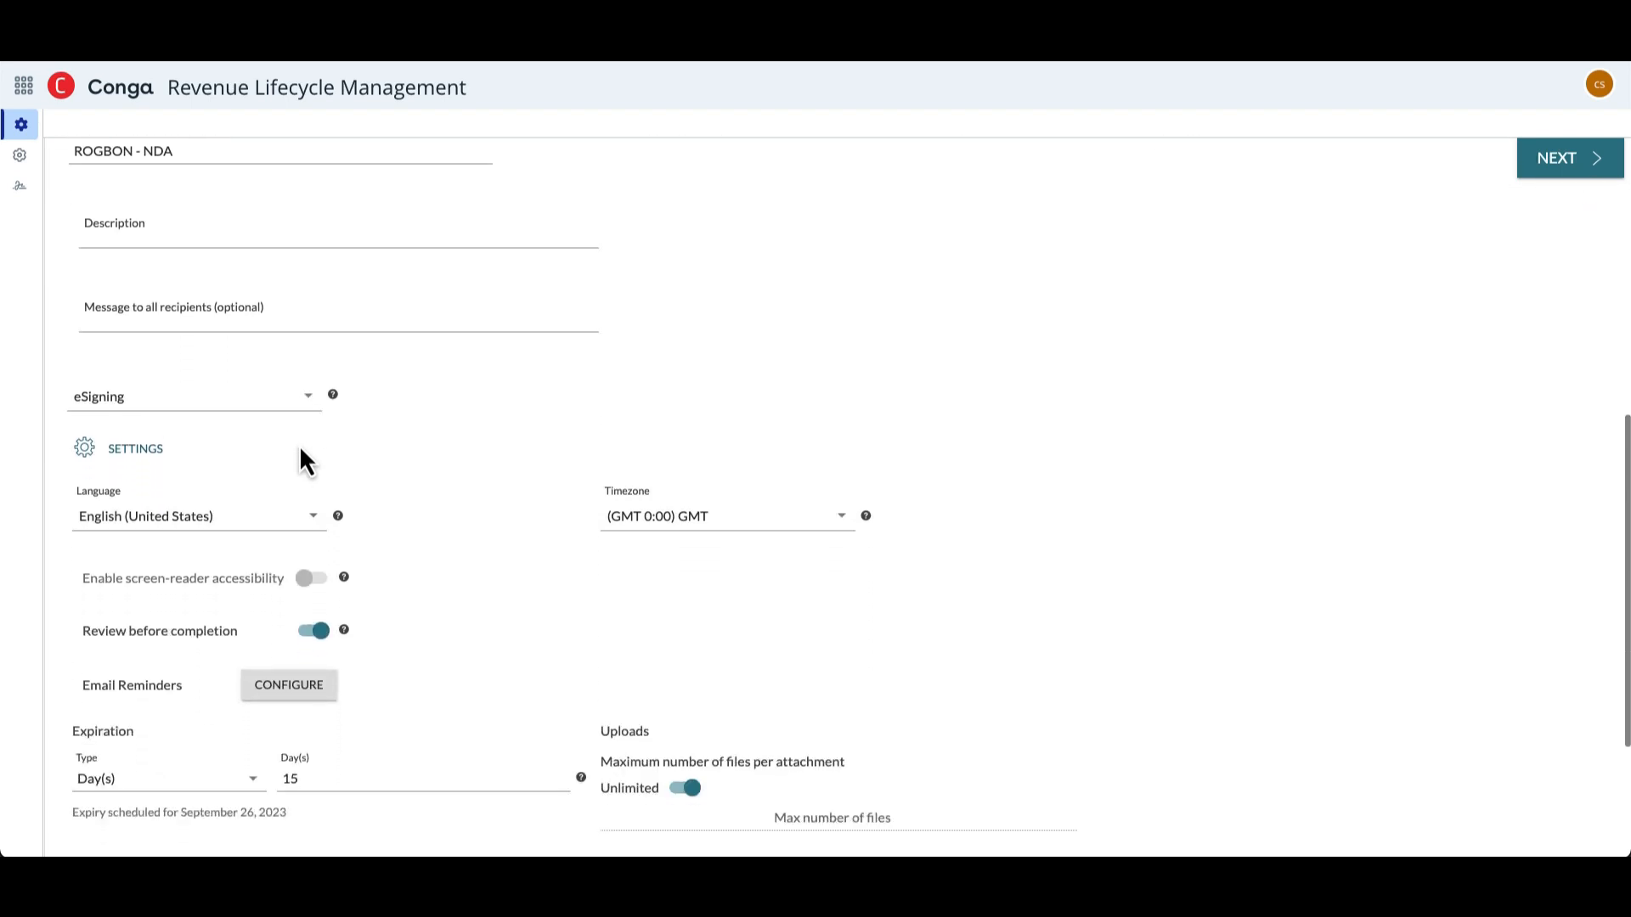
scroll(301, 451, "down", 3)
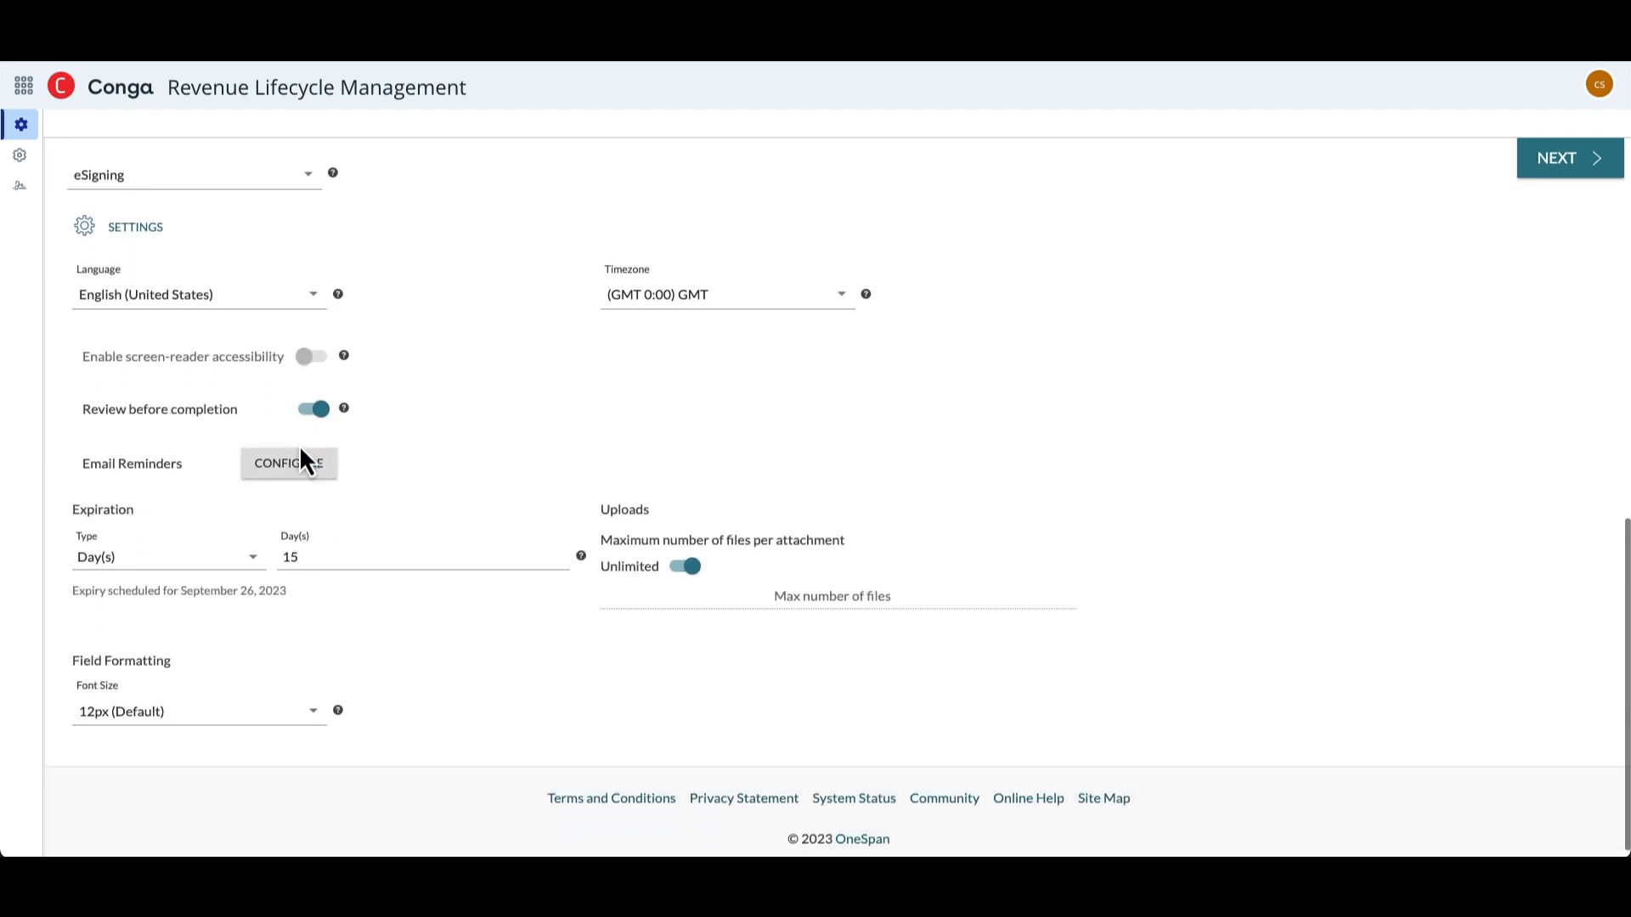
scroll(299, 445, "up", 1)
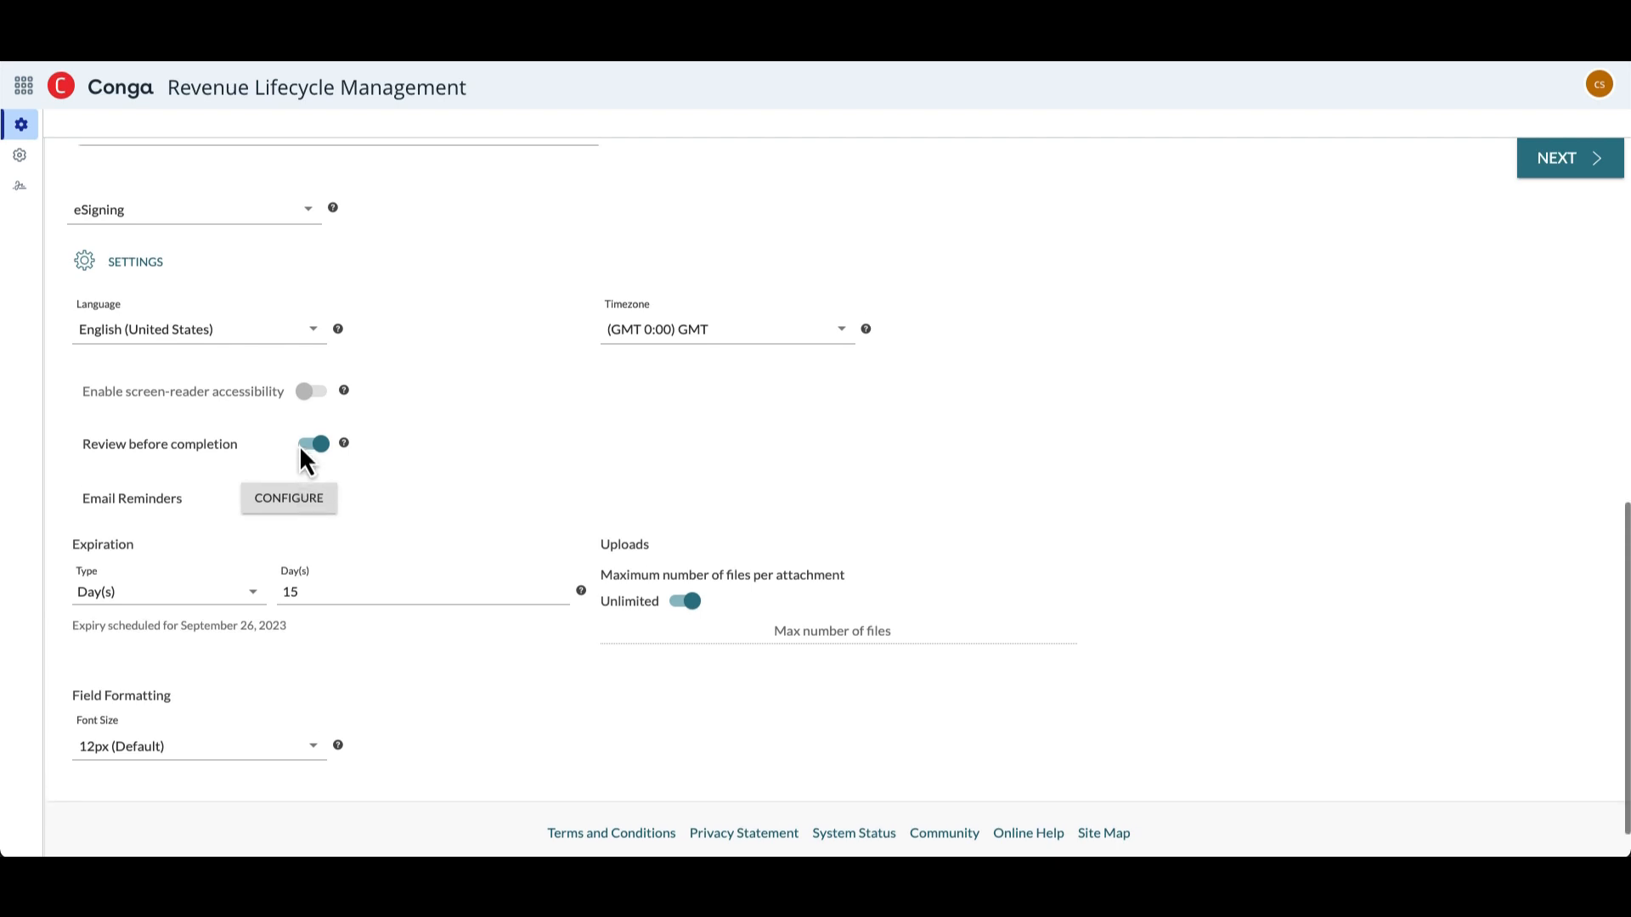
scroll(299, 445, "down", 1)
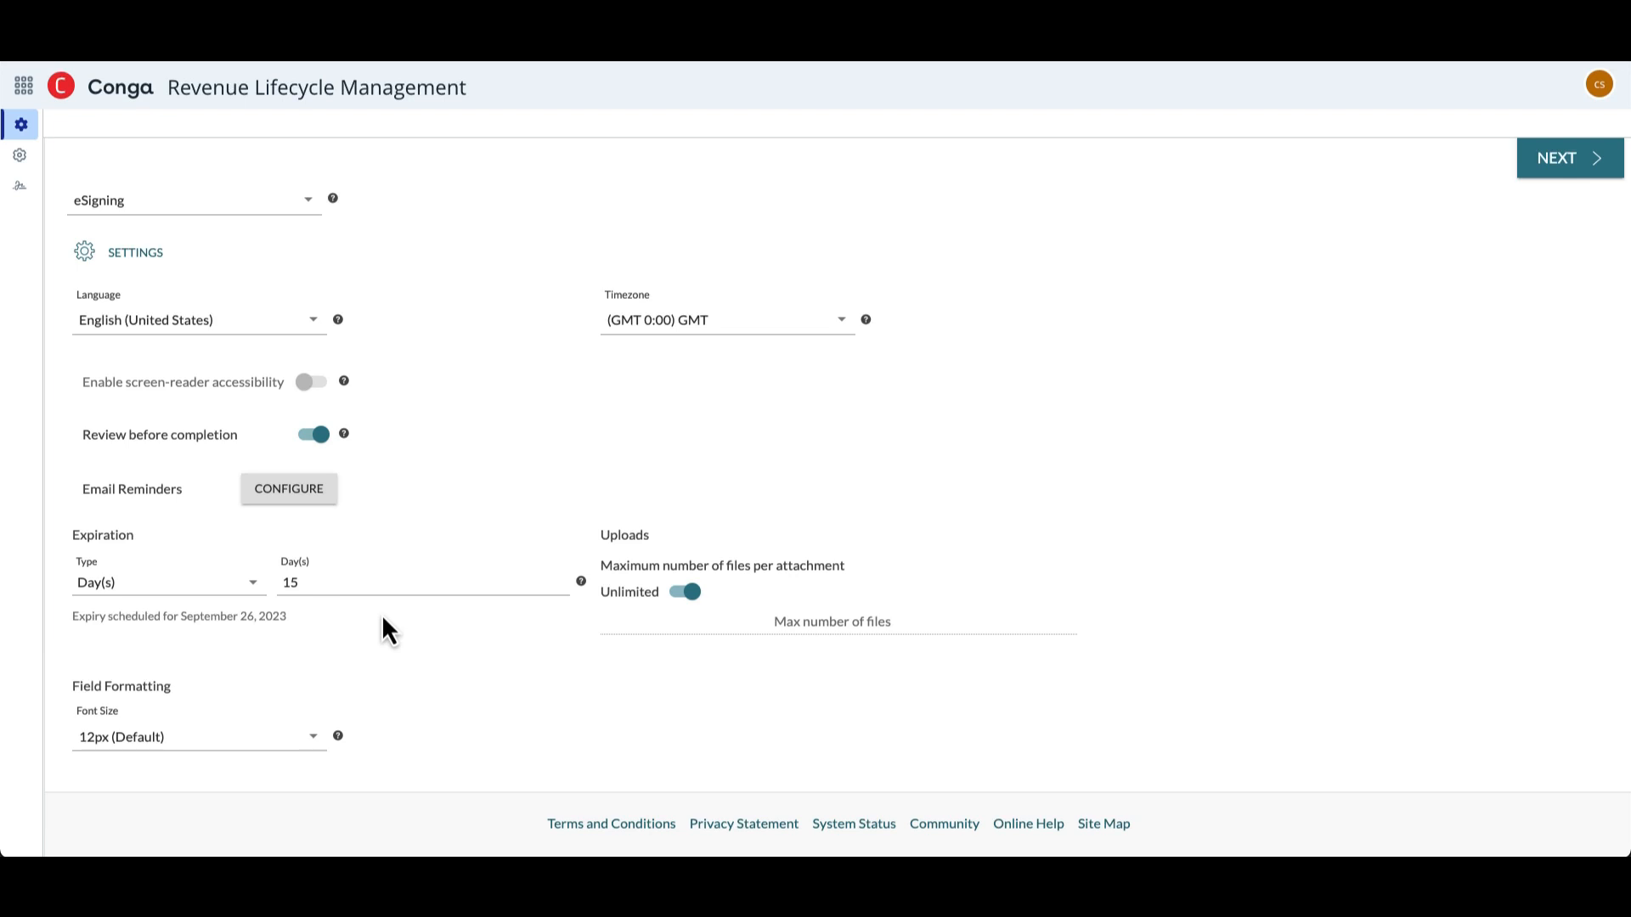
scroll(927, 508, "up", 5)
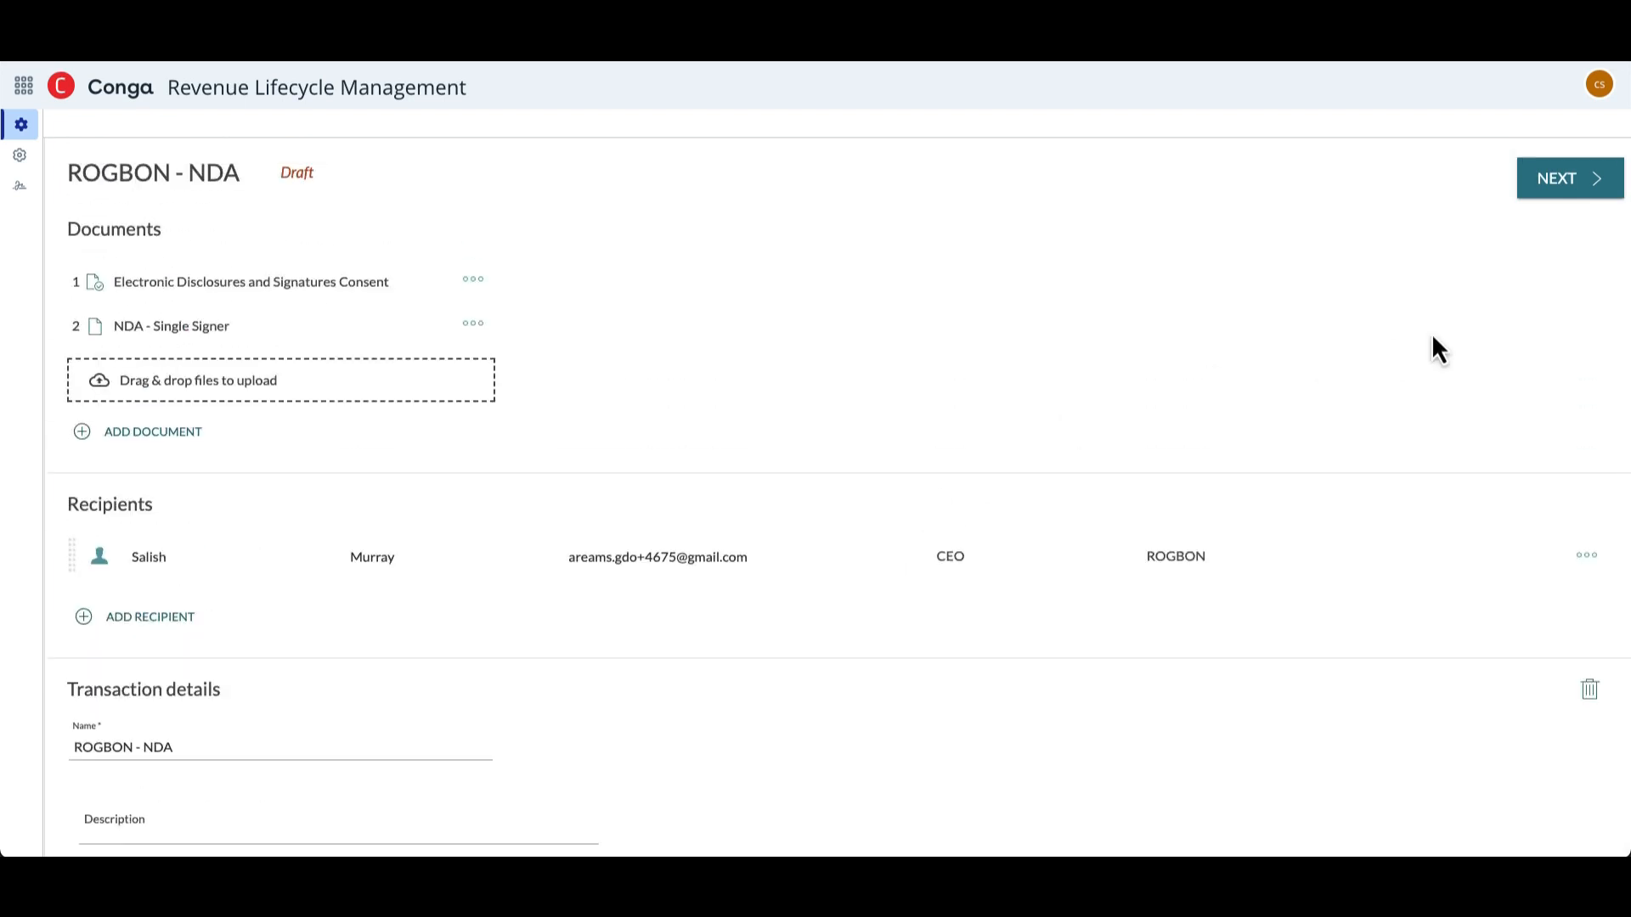
left_click(1581, 195)
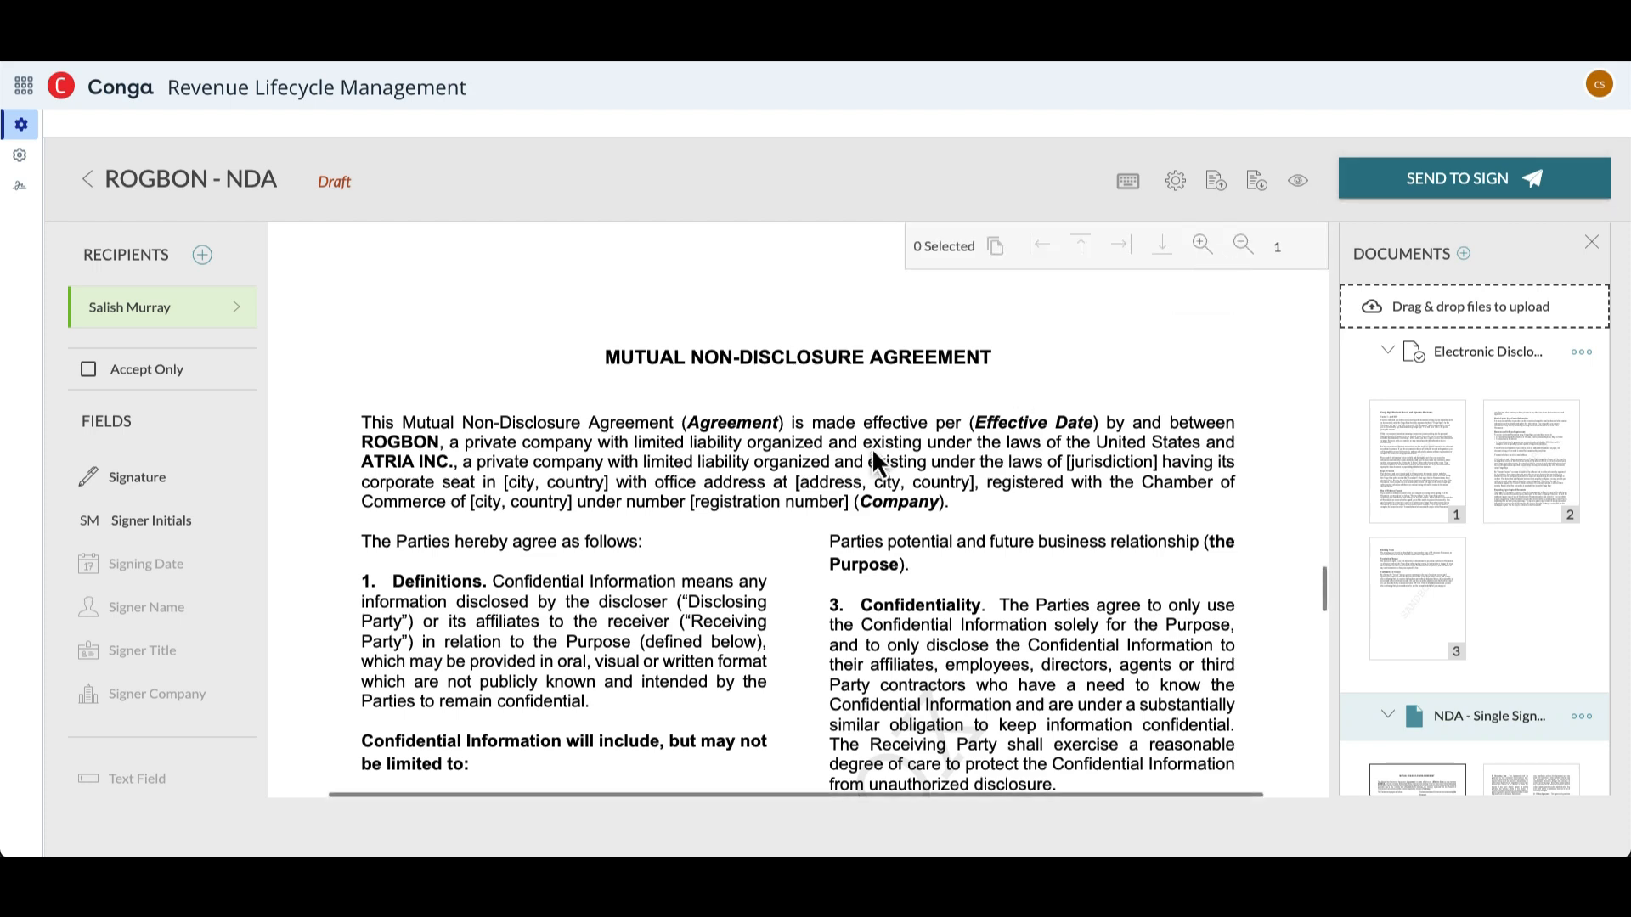
- Place a Click-to-Sign signature field above the Name line on the NDA's second page and delete it again
scroll(871, 447, "down", 5)
scroll(872, 447, "down", 10)
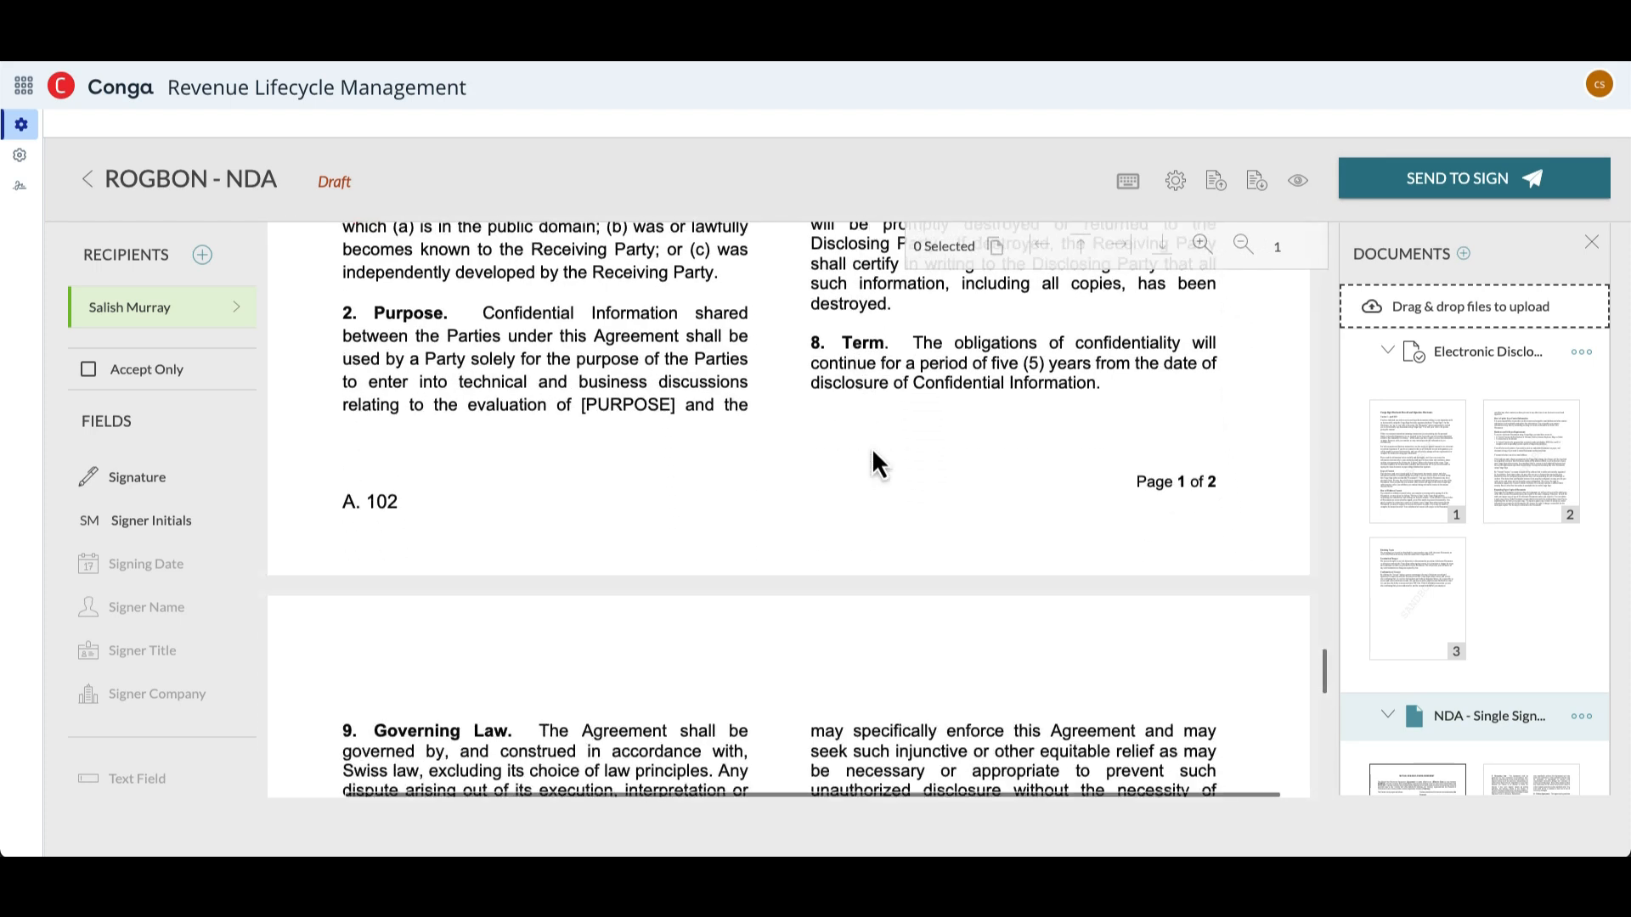
scroll(872, 447, "down", 3)
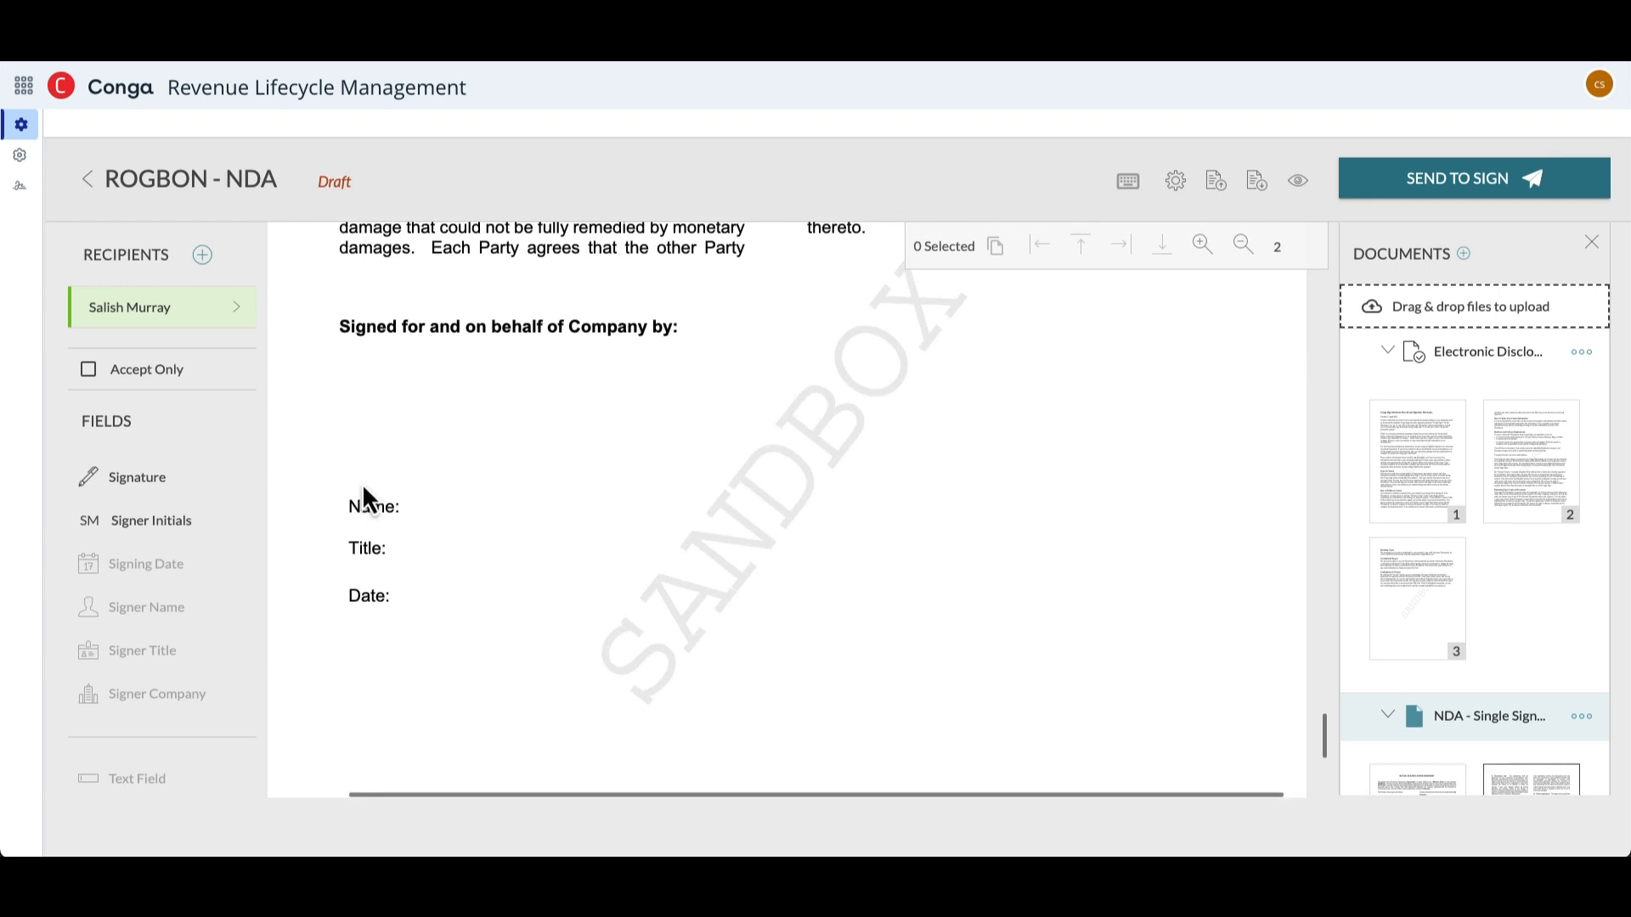
mouse_move(146, 484)
left_mouse_down()
mouse_move(470, 451)
mouse_move(461, 420)
left_mouse_up()
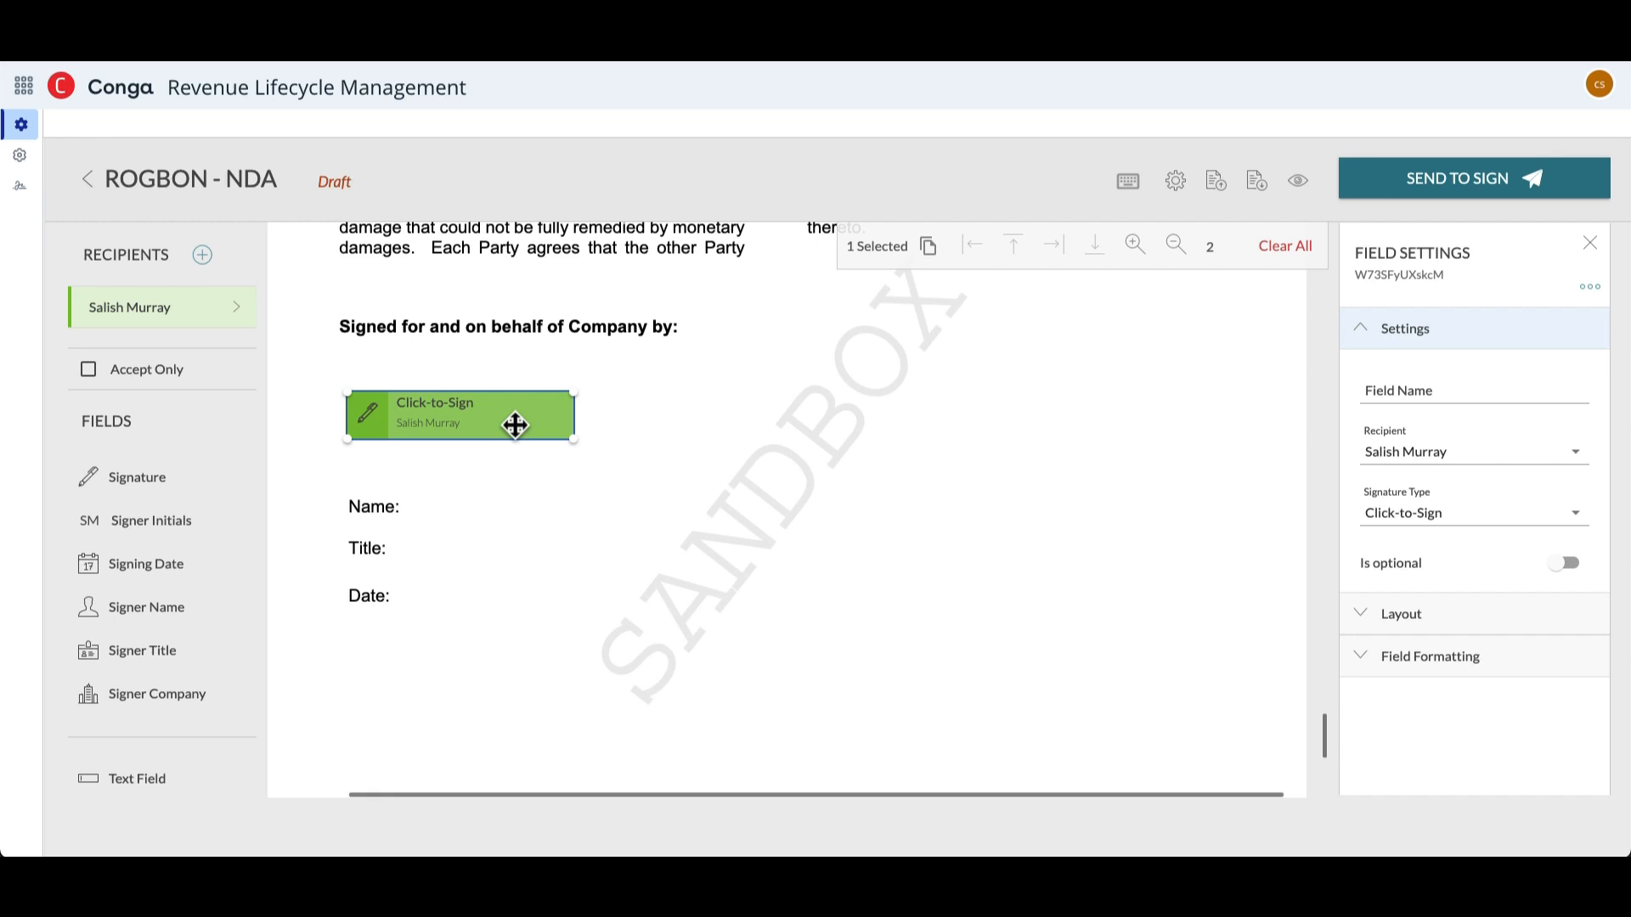
key("Delete")
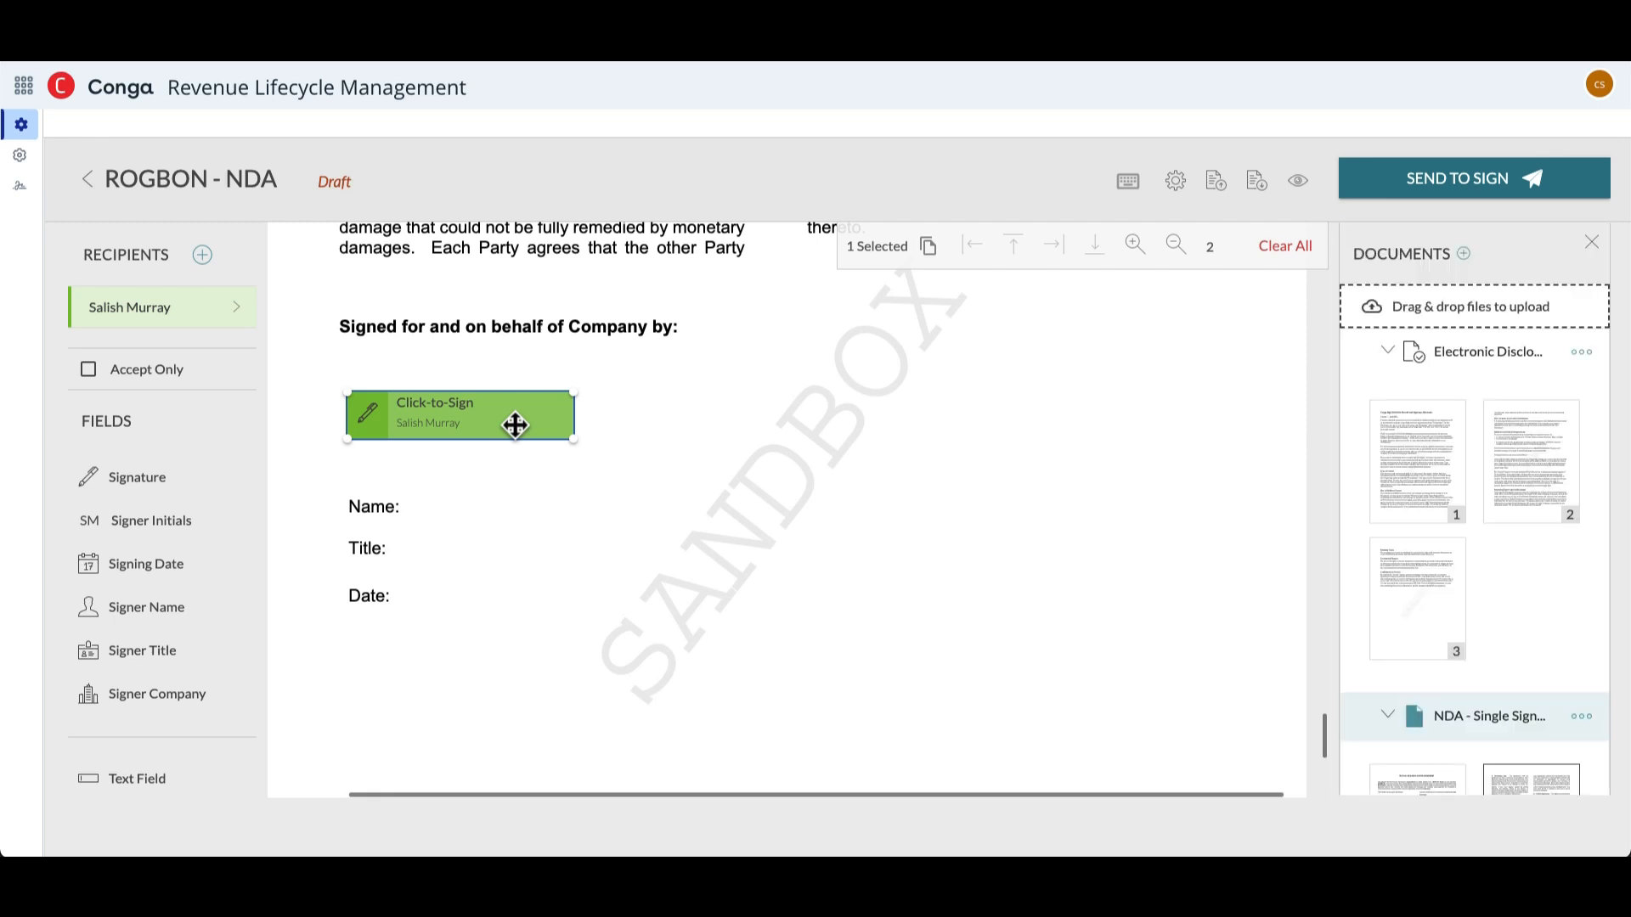
- Apply the saved "NDA - Single Signer" layout to the NDA document
left_click(1248, 180)
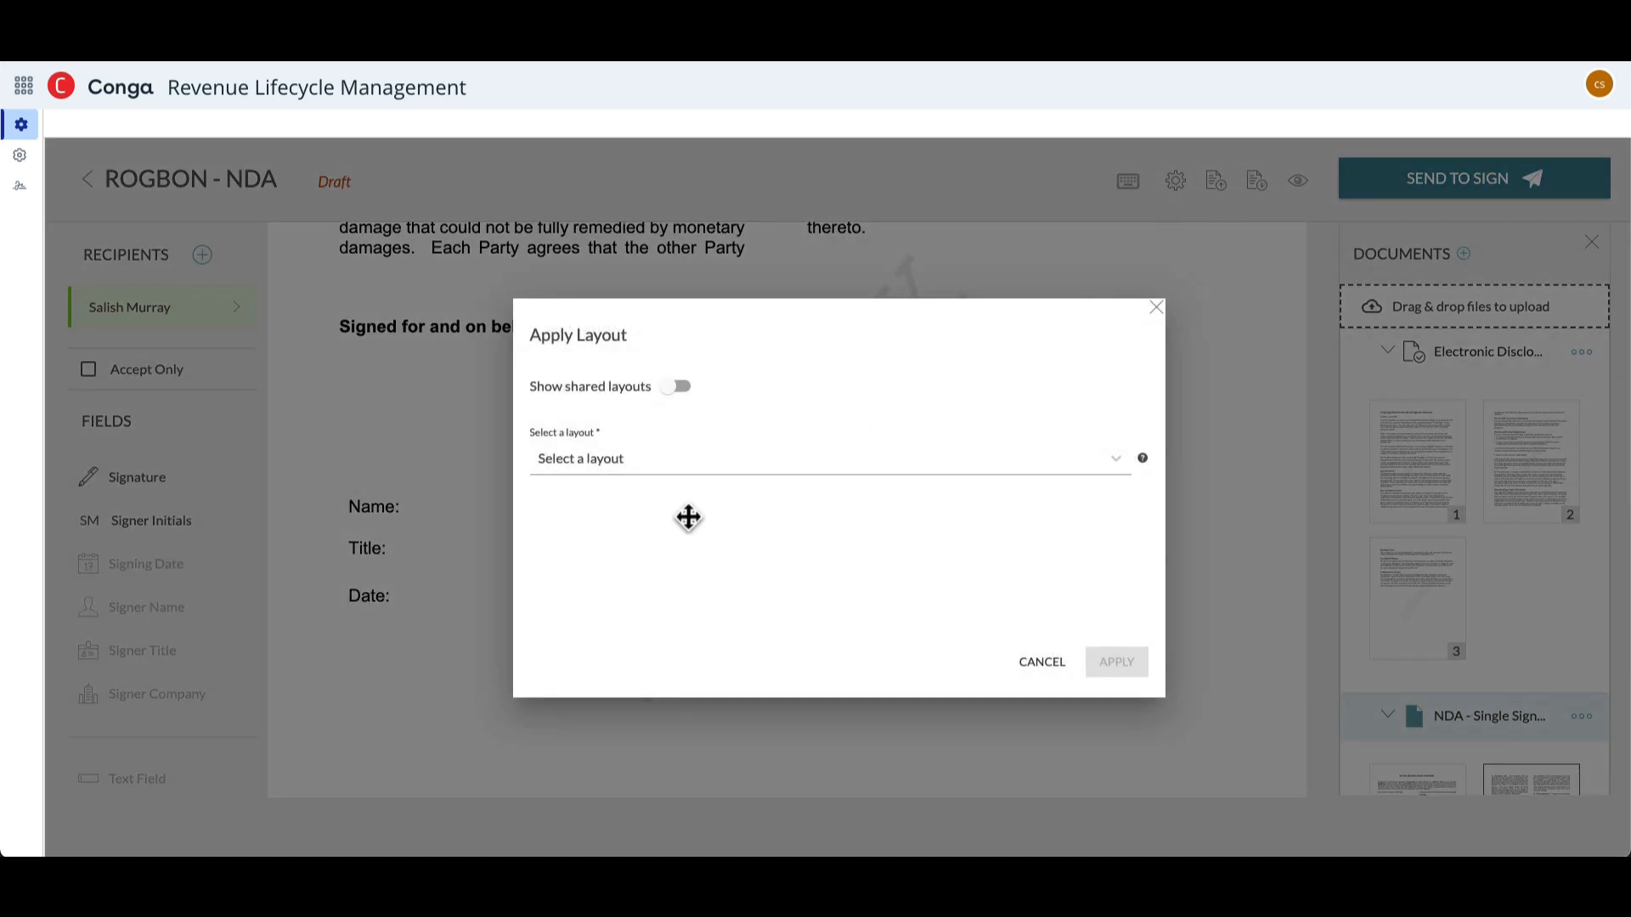
left_click(717, 465)
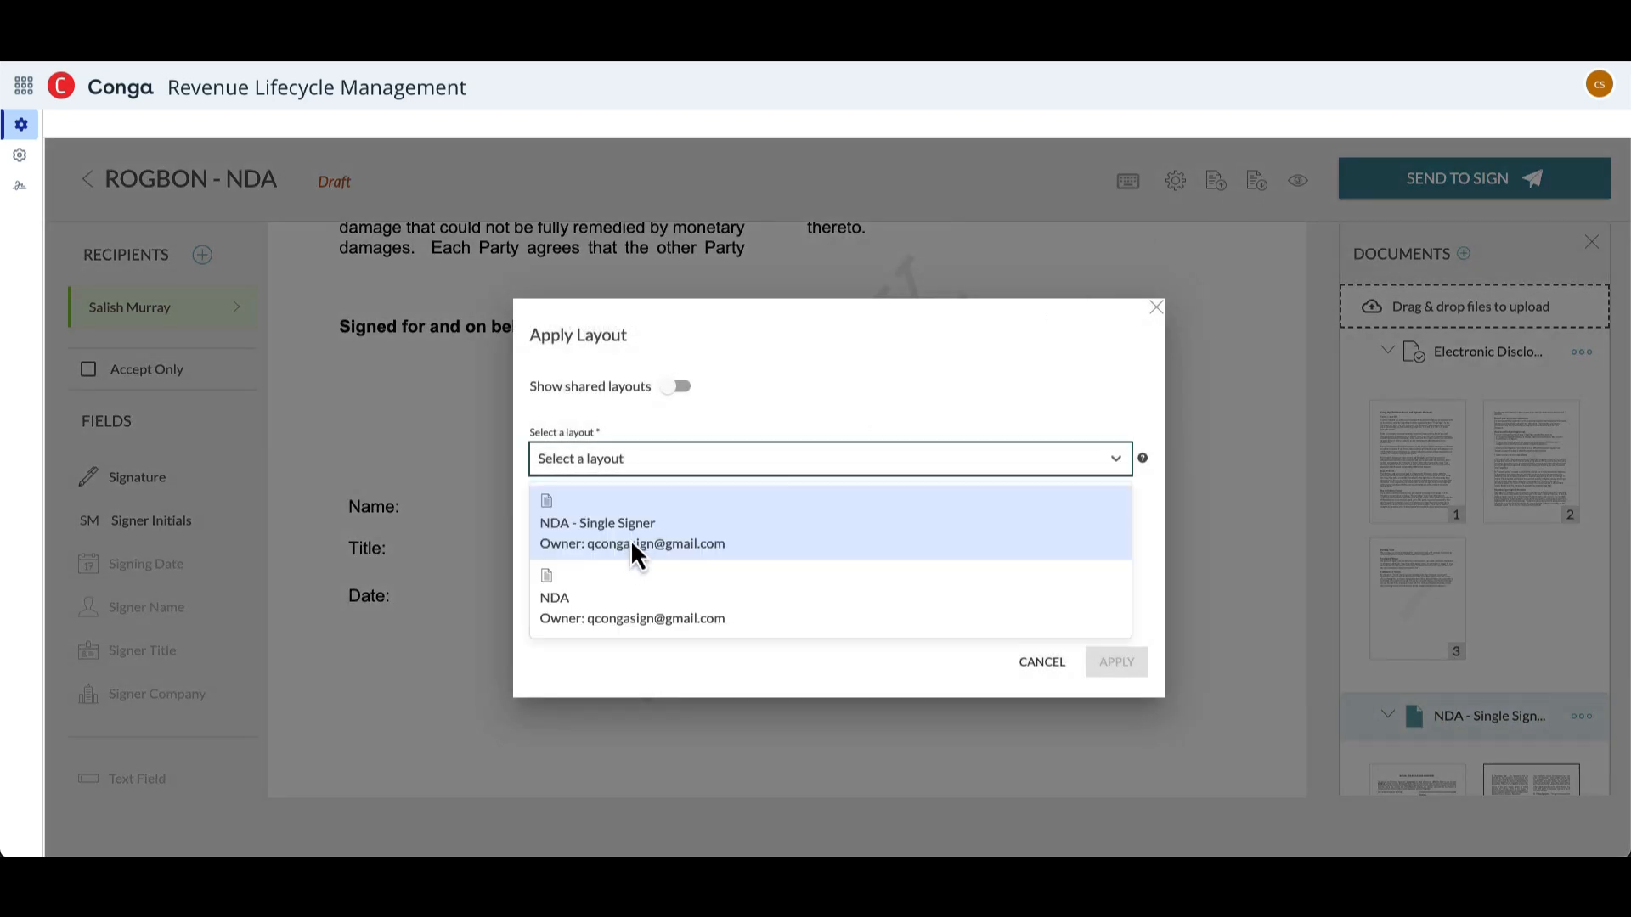
left_click(630, 539)
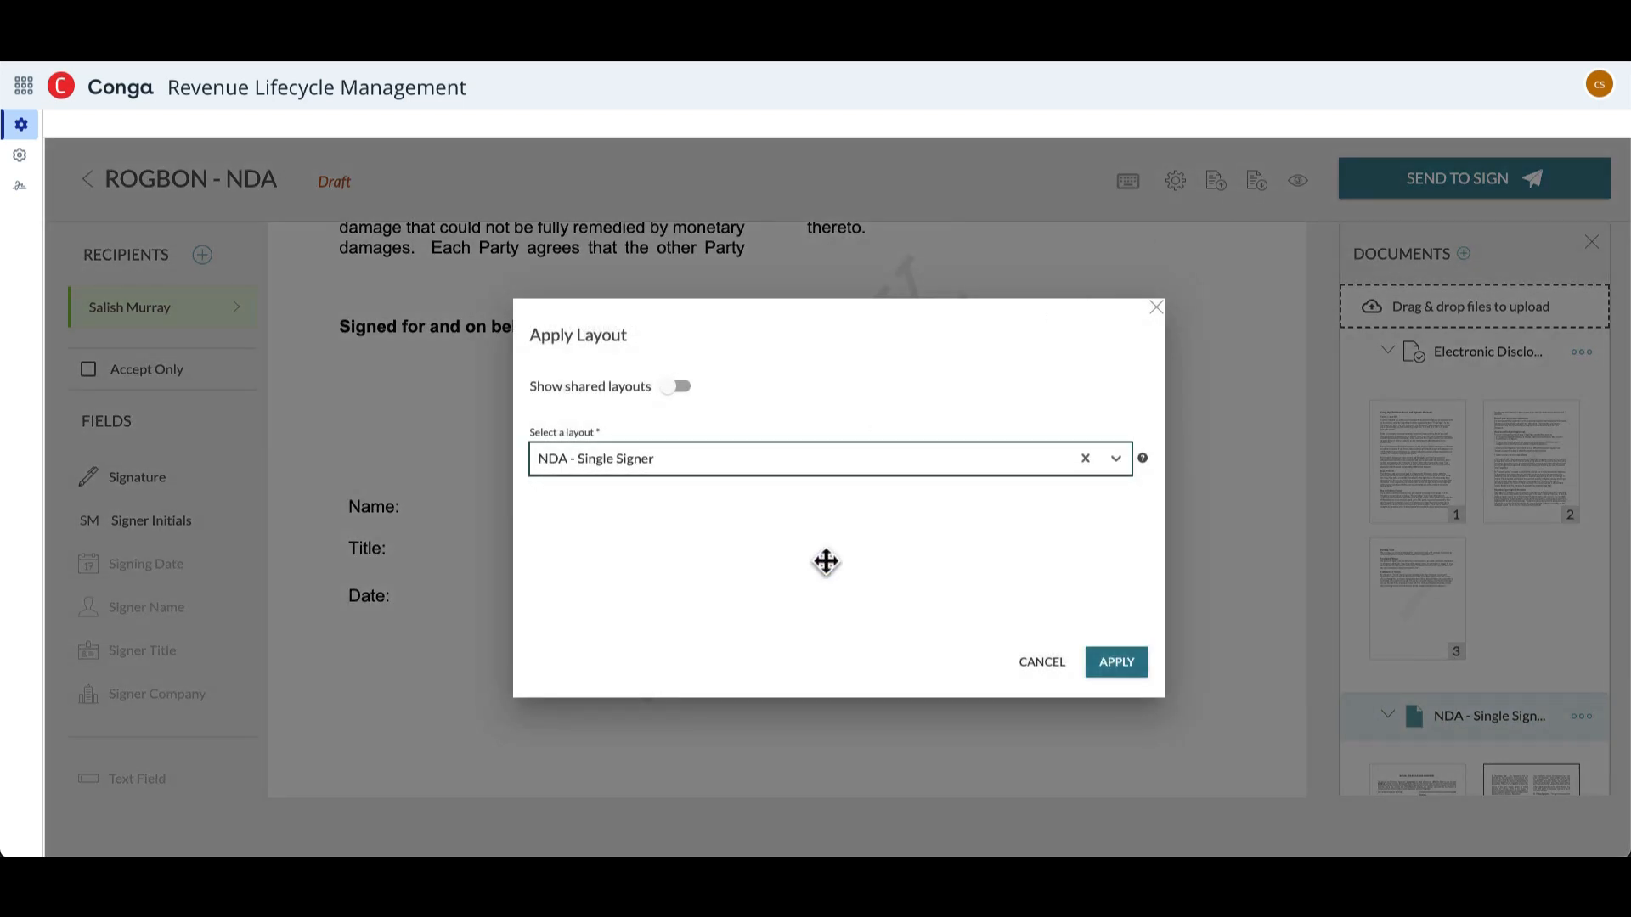
left_click(1128, 655)
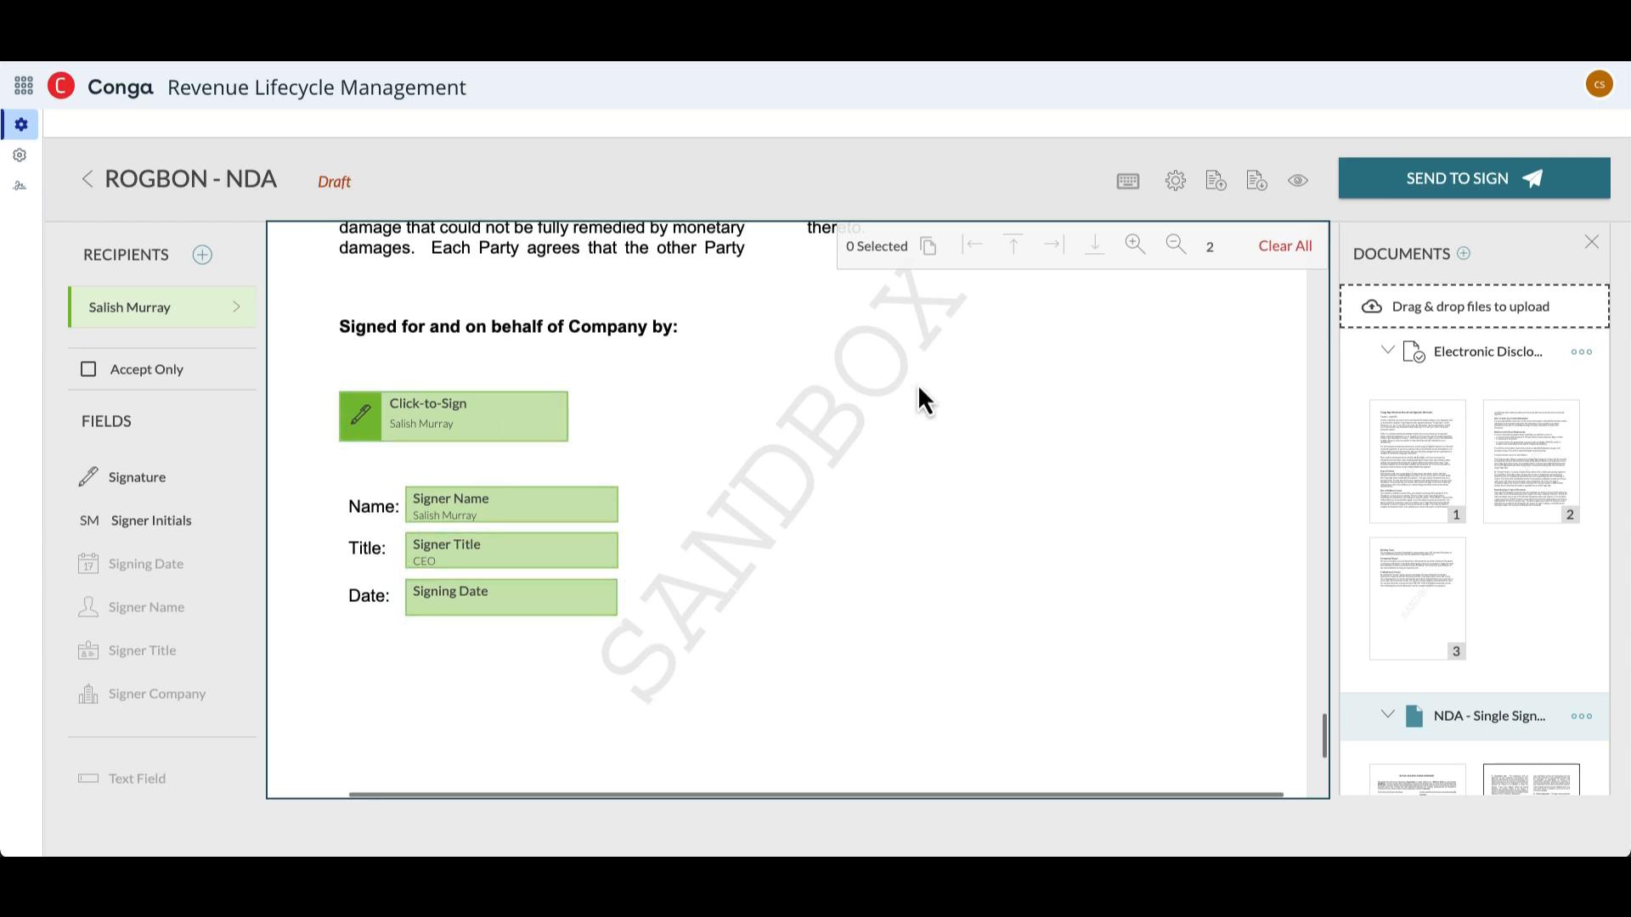
- Send the ROGBON - NDA transaction for signing, confirm the sending and look over the transaction's overview
left_click(1438, 188)
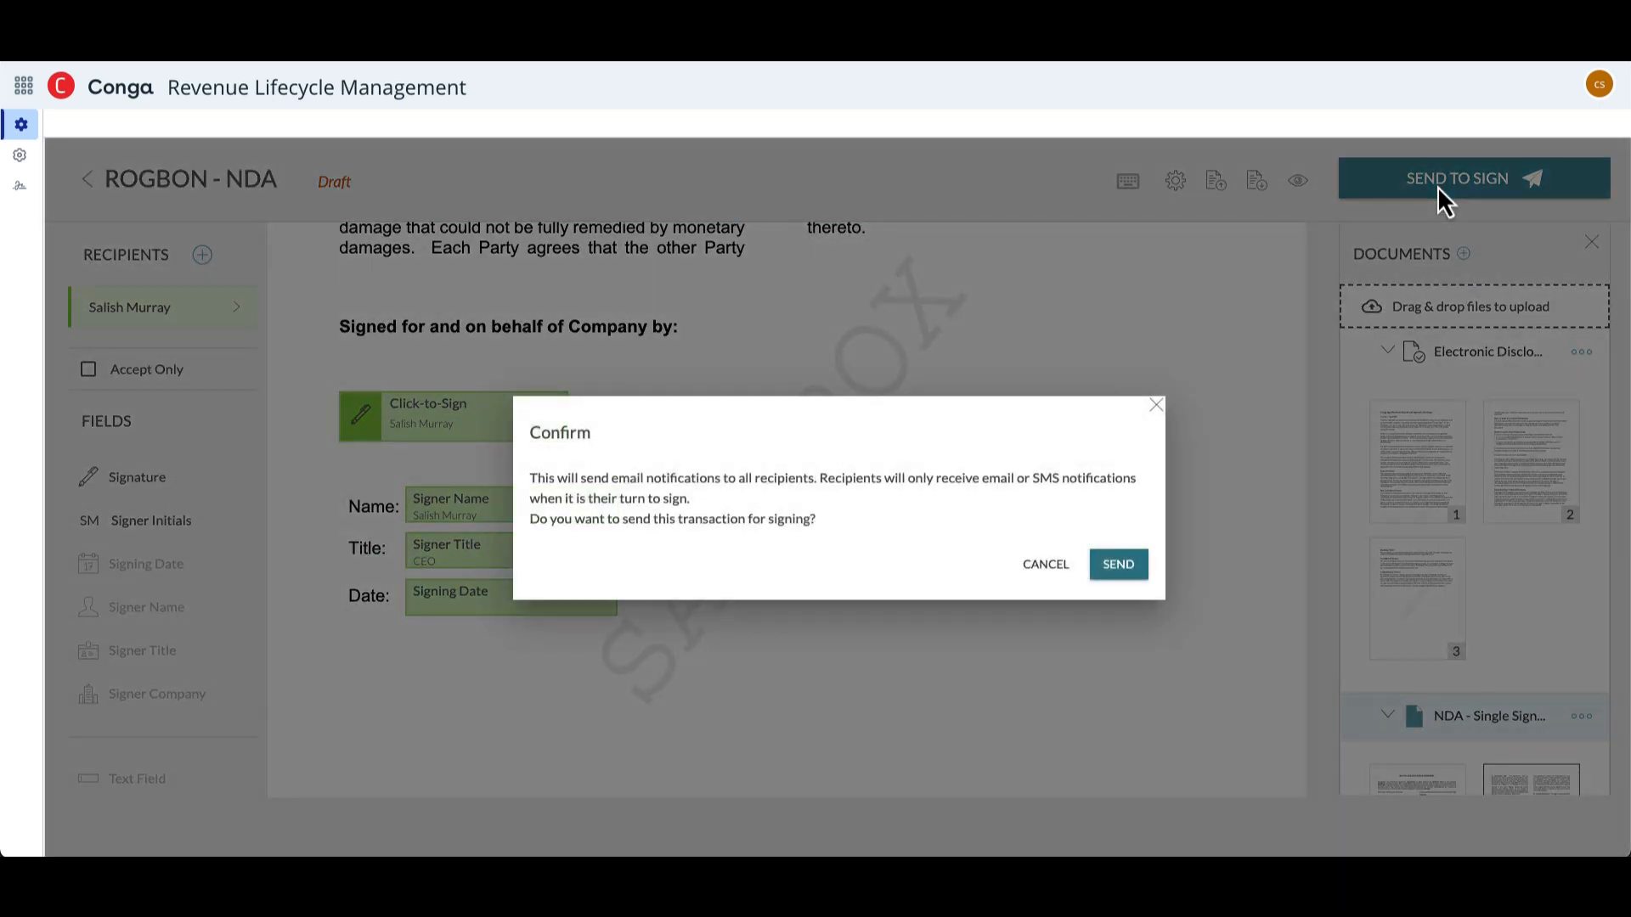
left_click(1128, 562)
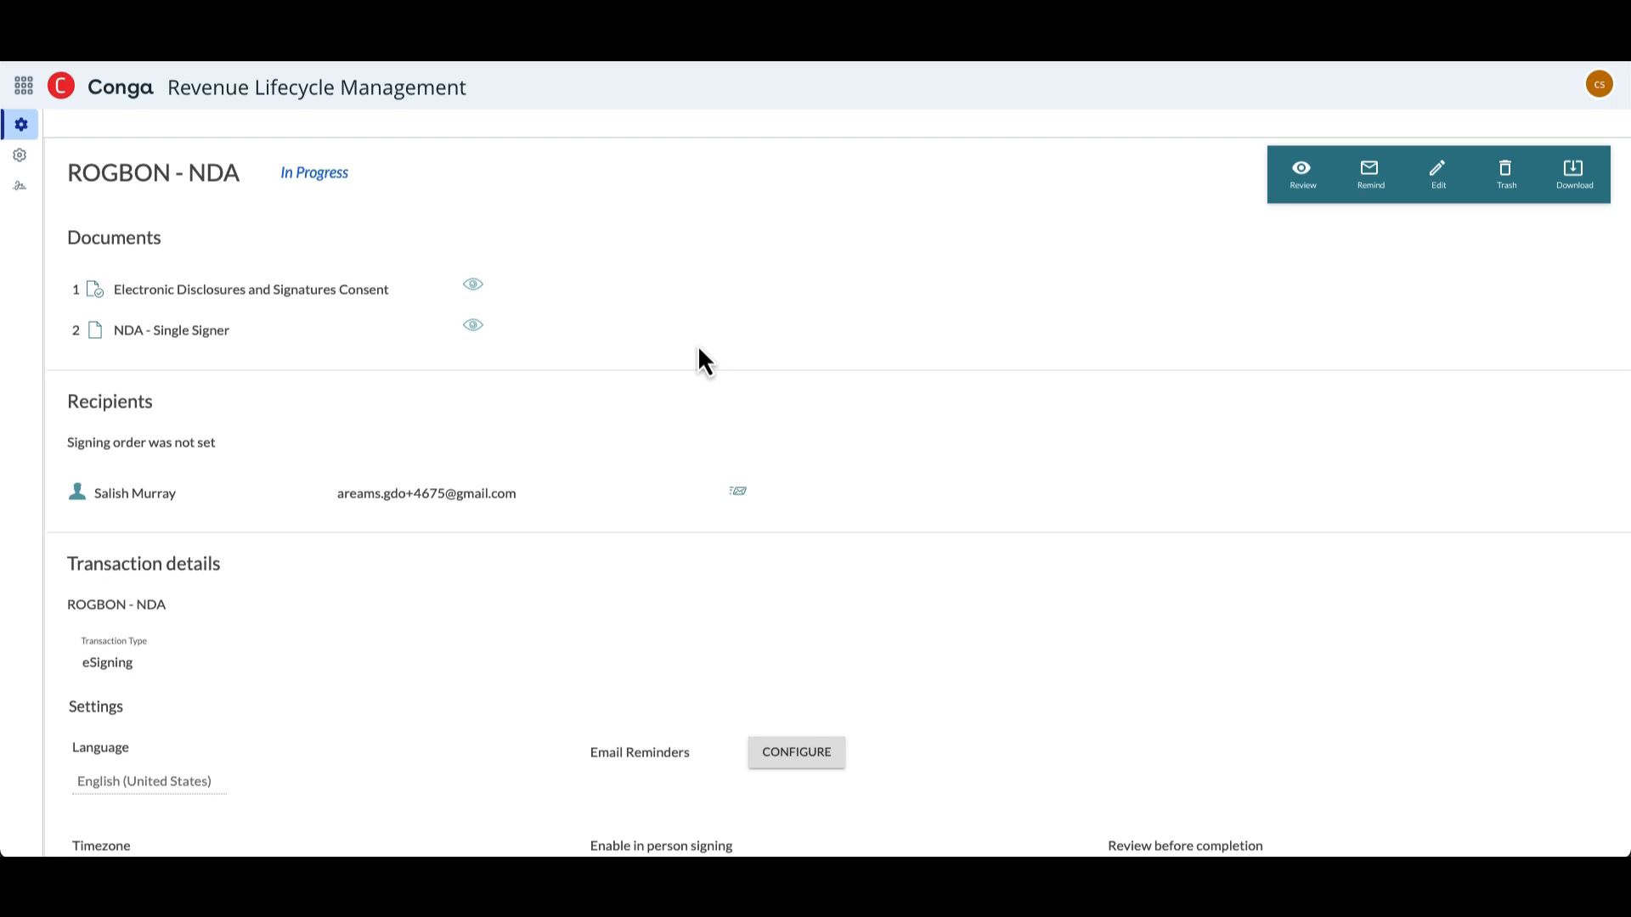
scroll(696, 344, "up", 2)
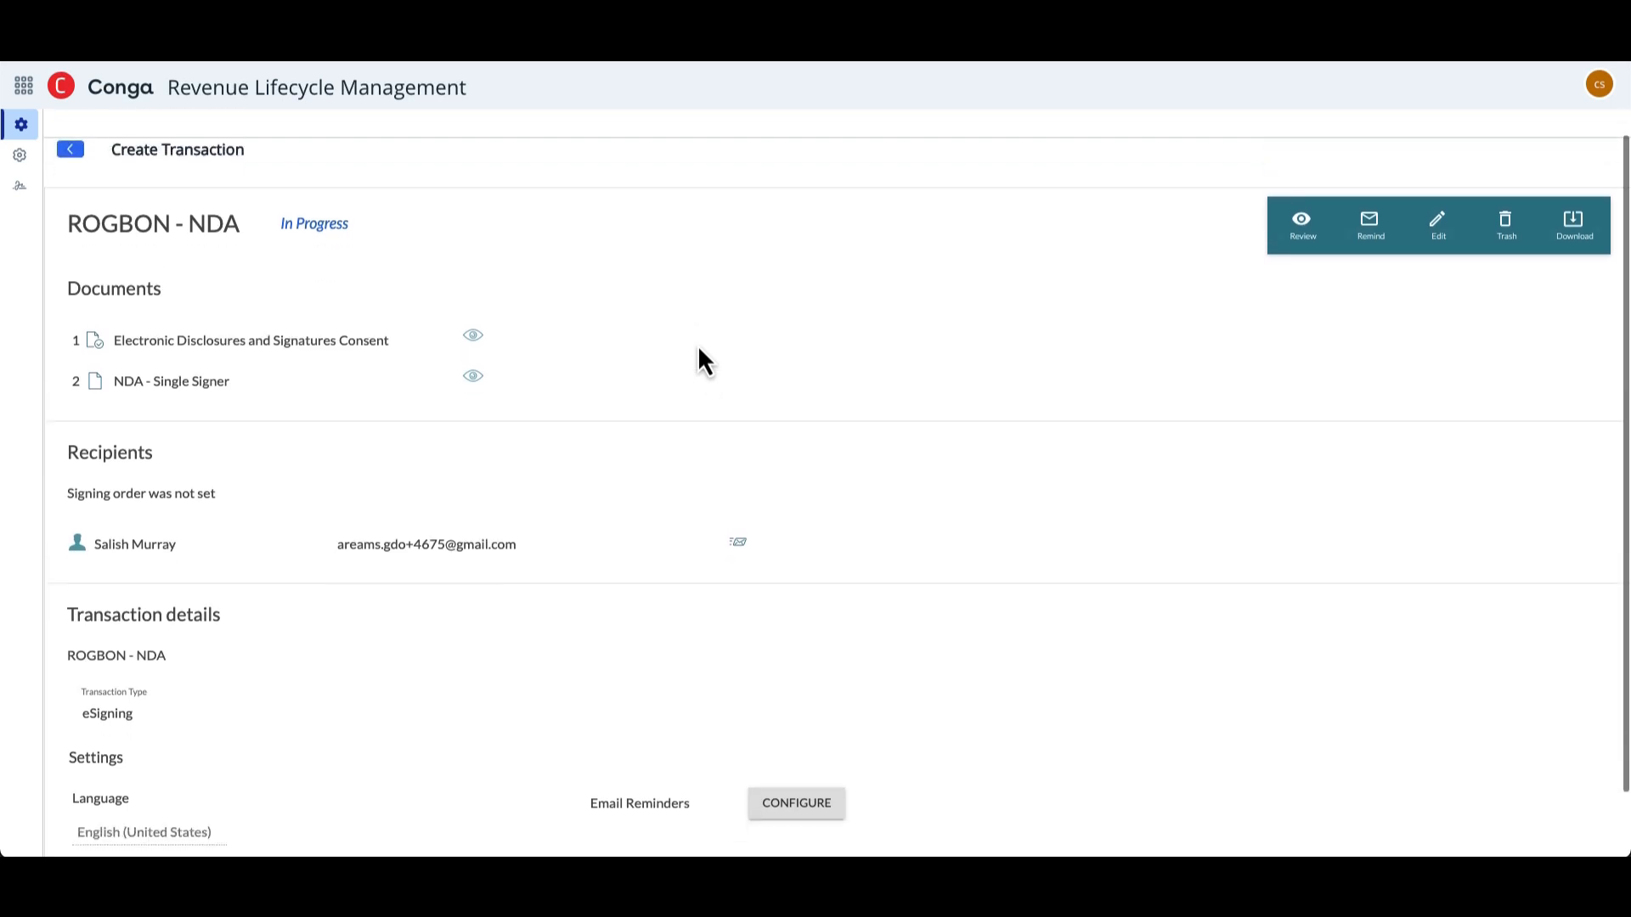
scroll(699, 348, "down", 1)
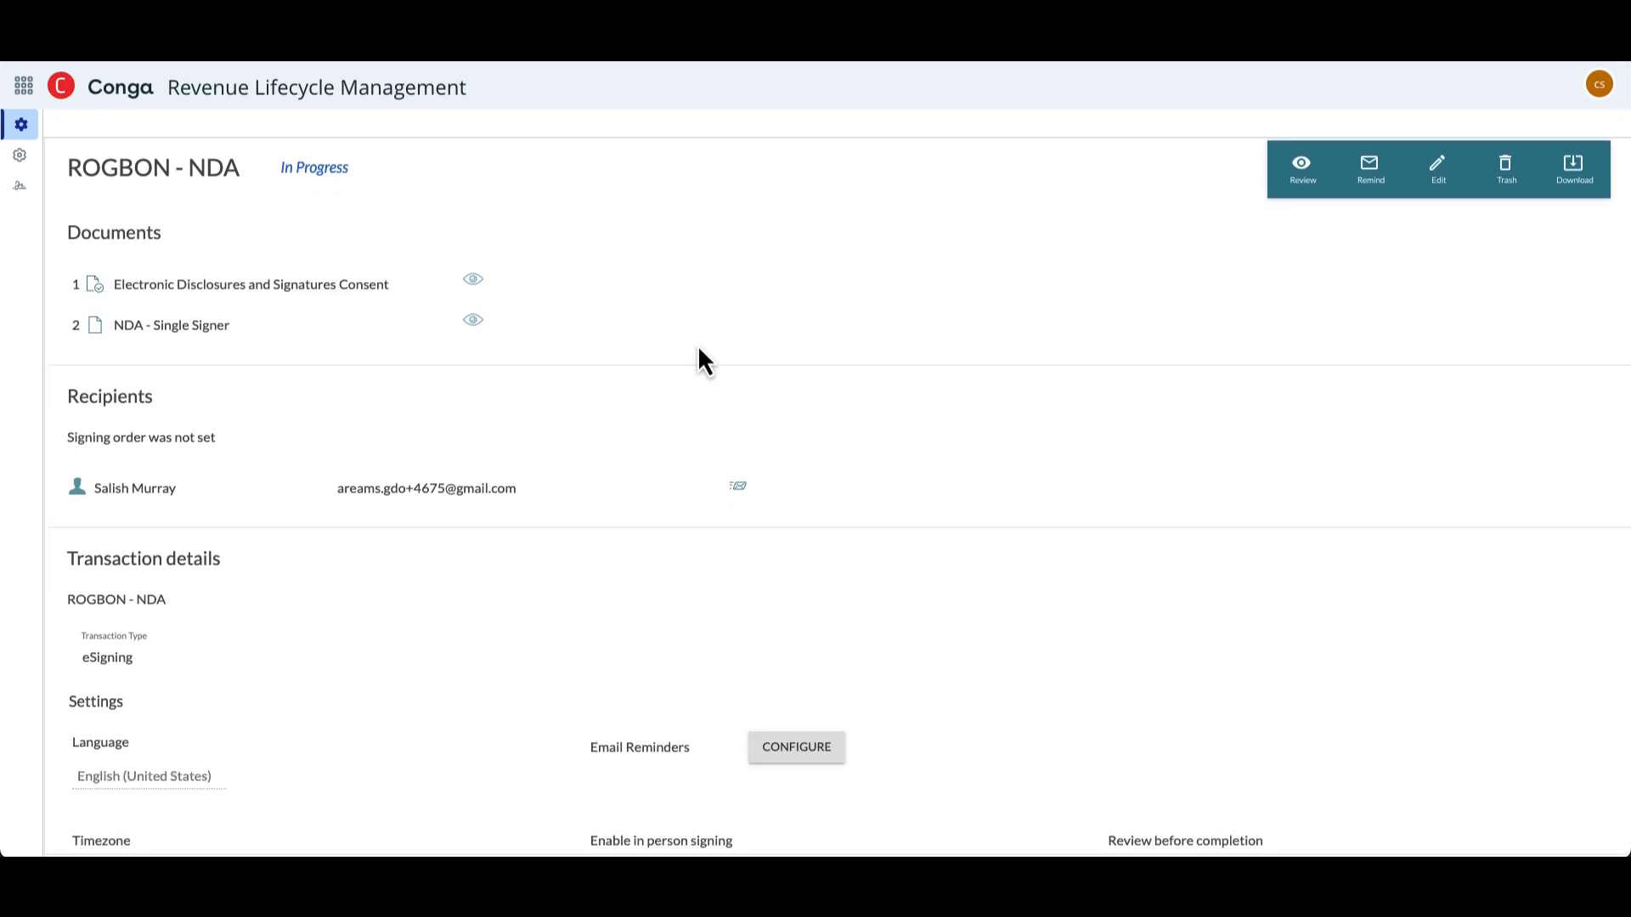